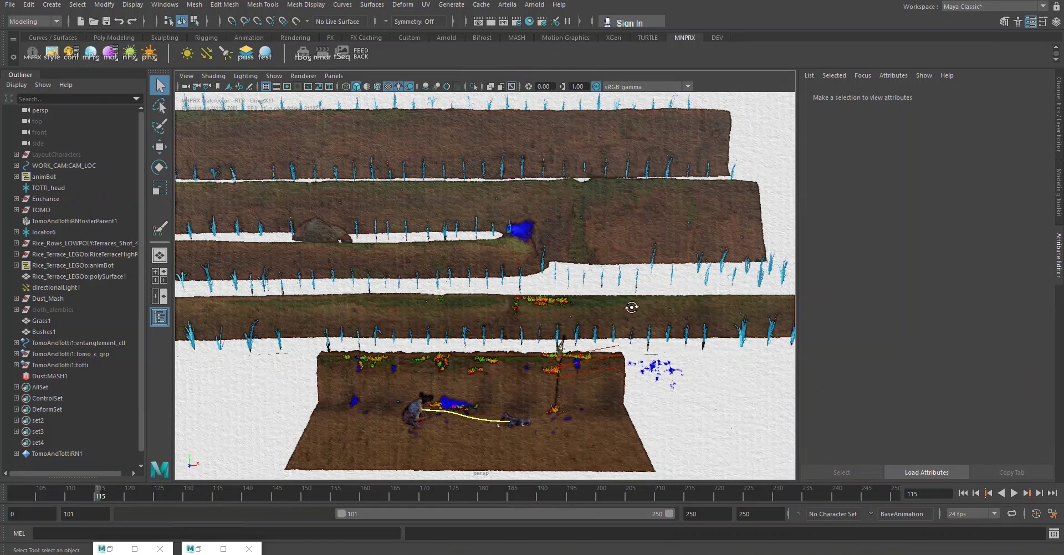
- Load the _watercolor material preset onto the water plane beside the lowest terrace
{"action": "left_click_drag", "start_coordinate": [603, 308], "coordinate": [464, 394], "text": "alt"}
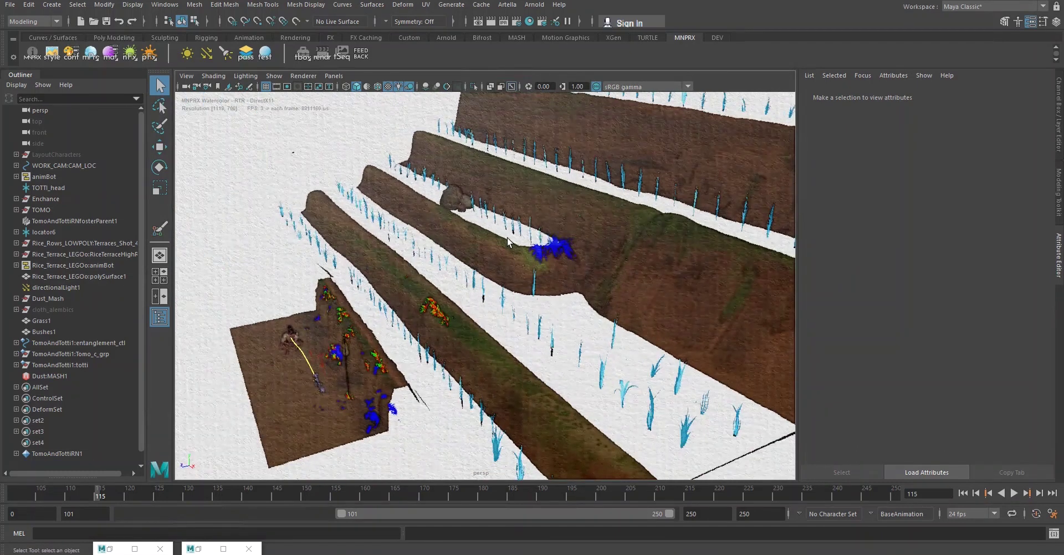
{"action": "left_click", "coordinate": [389, 347]}
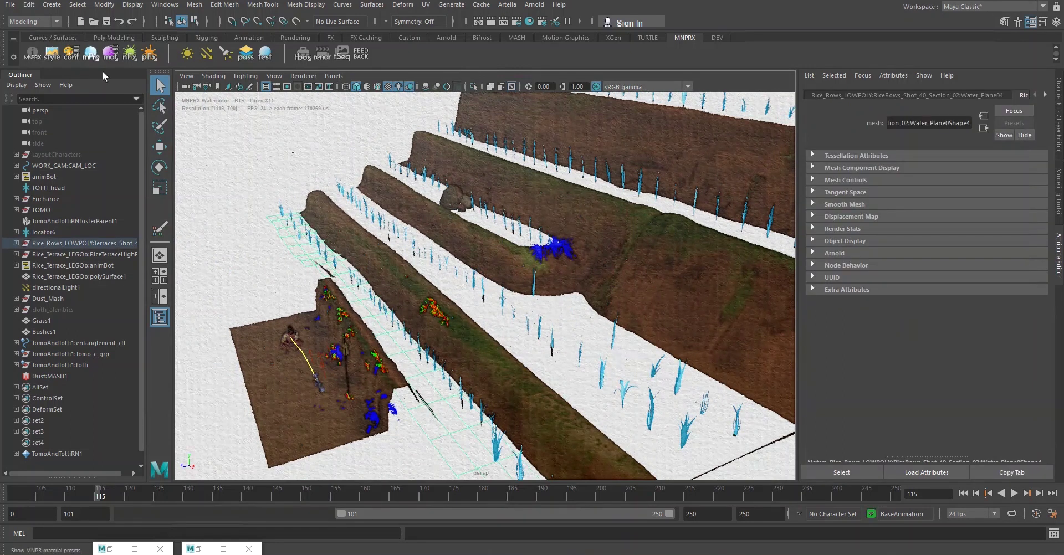
{"action": "left_click", "coordinate": [110, 53]}
{"action": "left_click_drag", "start_coordinate": [466, 189], "coordinate": [625, 172]}
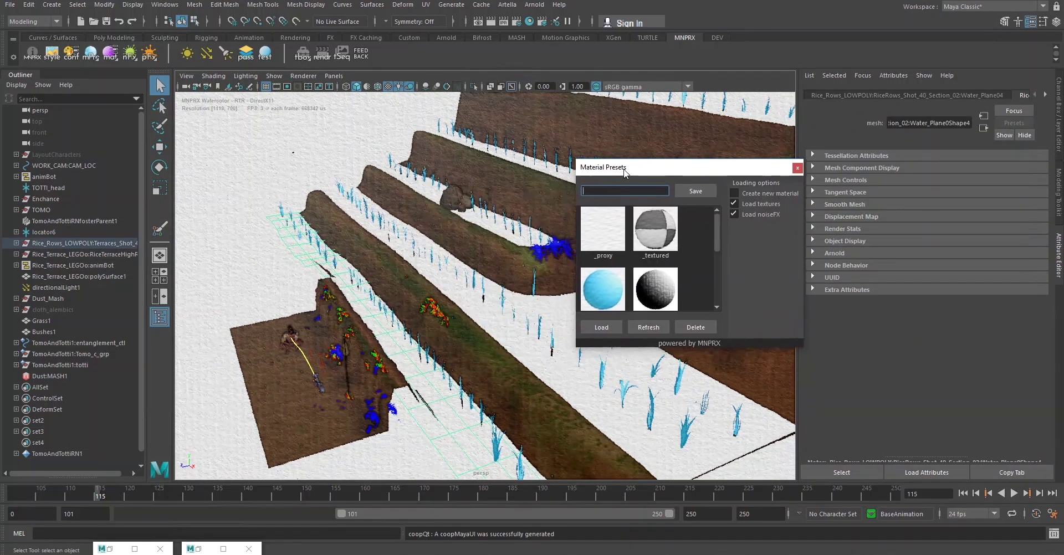
{"action": "left_click_drag", "start_coordinate": [800, 348], "coordinate": [929, 374]}
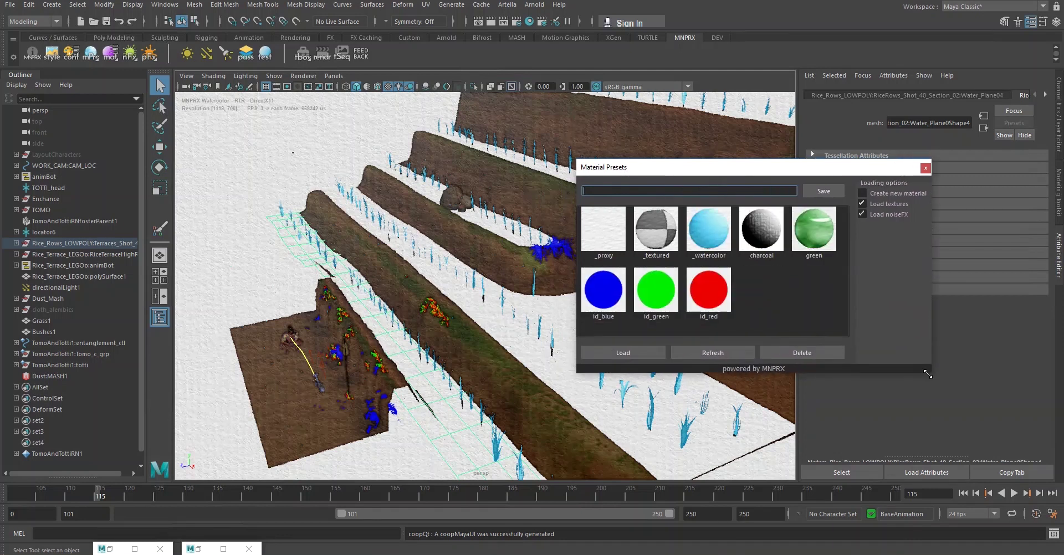
{"action": "left_click", "coordinate": [718, 232]}
{"action": "left_click", "coordinate": [630, 353]}
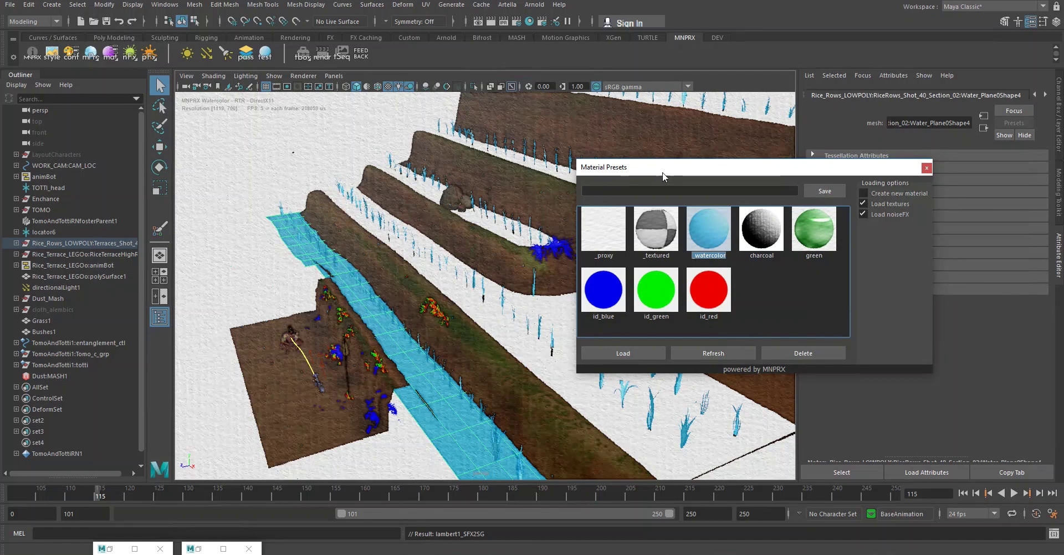
- Examine the _watercolor preset's stored settings and the material of the second terrace's still-white water plane
{"action": "left_click_drag", "start_coordinate": [618, 176], "coordinate": [744, 176]}
{"action": "middle_click_drag", "start_coordinate": [392, 309], "coordinate": [338, 308], "text": "alt"}
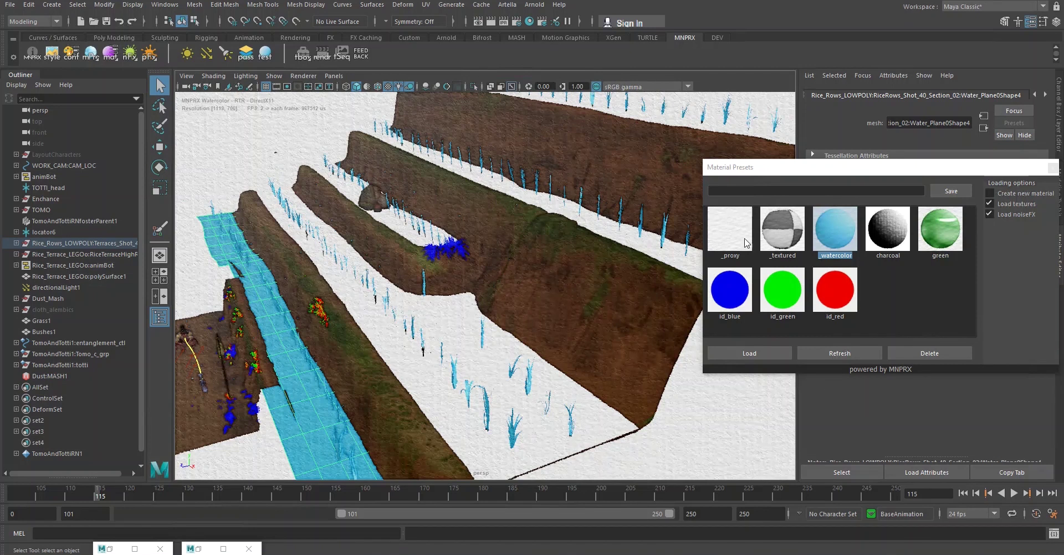
{"action": "mouse_move", "coordinate": [838, 241]}
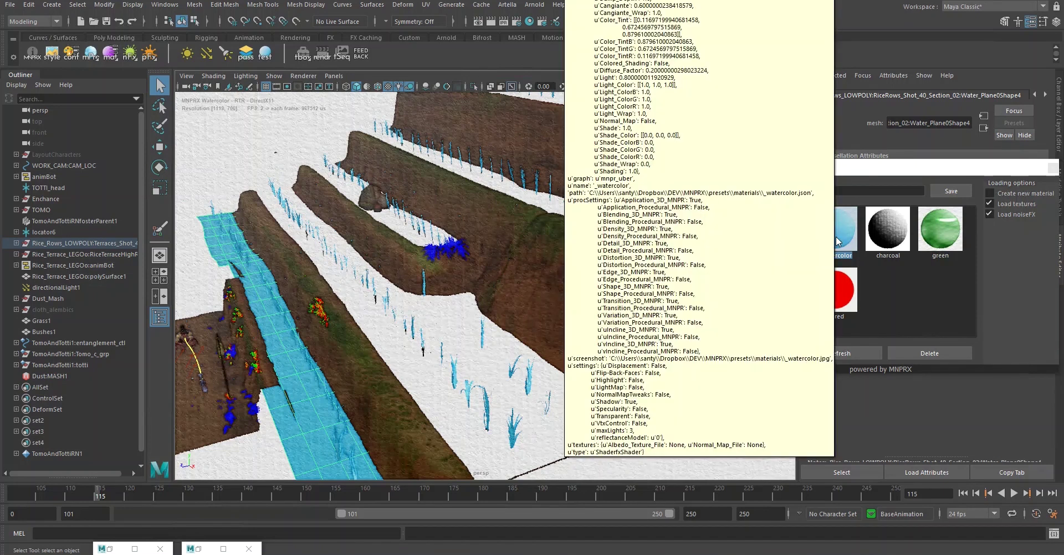
{"action": "left_click", "coordinate": [377, 333]}
{"action": "left_click", "coordinate": [113, 53]}
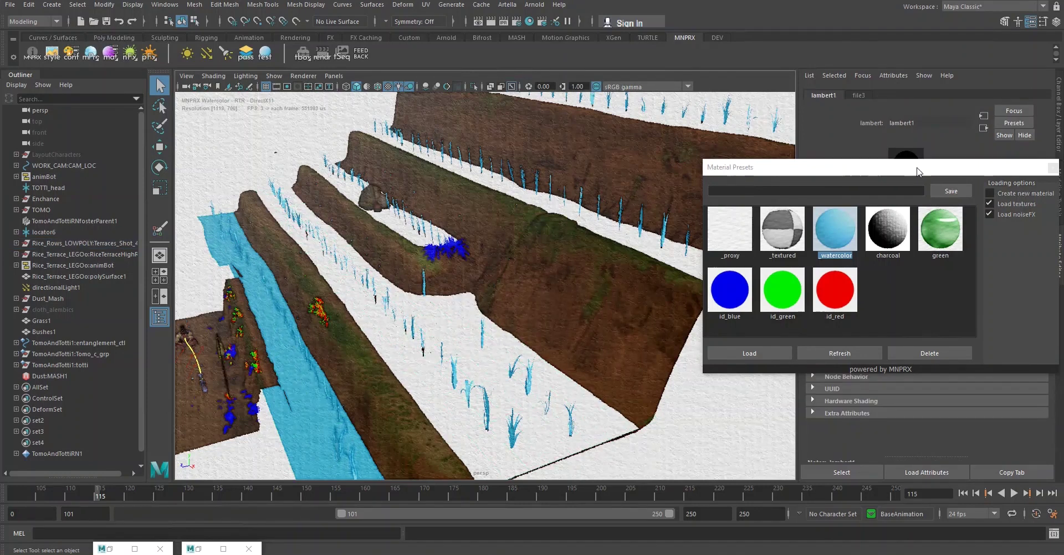
{"action": "left_click_drag", "start_coordinate": [917, 168], "coordinate": [891, 217]}
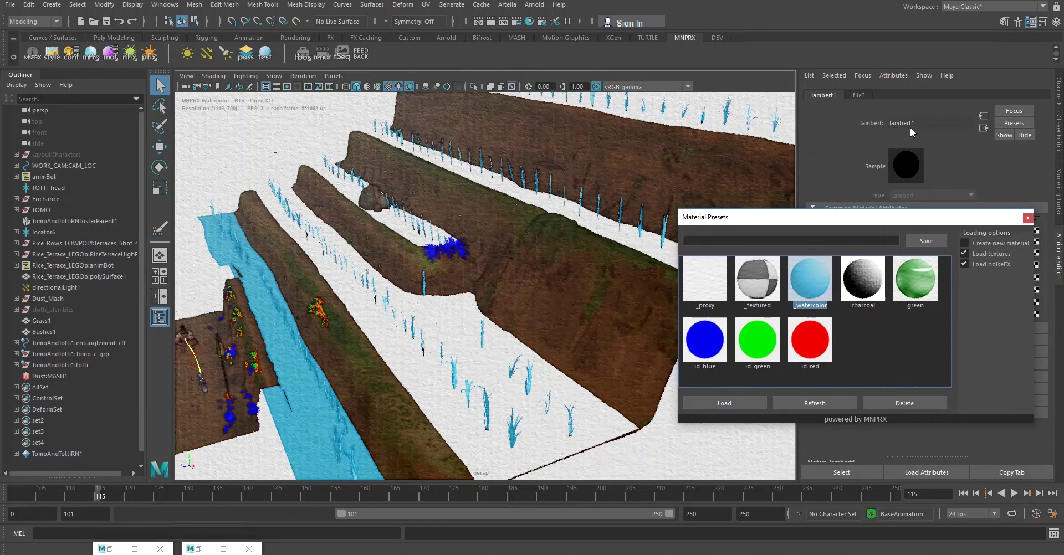
{"action": "left_click_drag", "start_coordinate": [800, 221], "coordinate": [769, 146]}
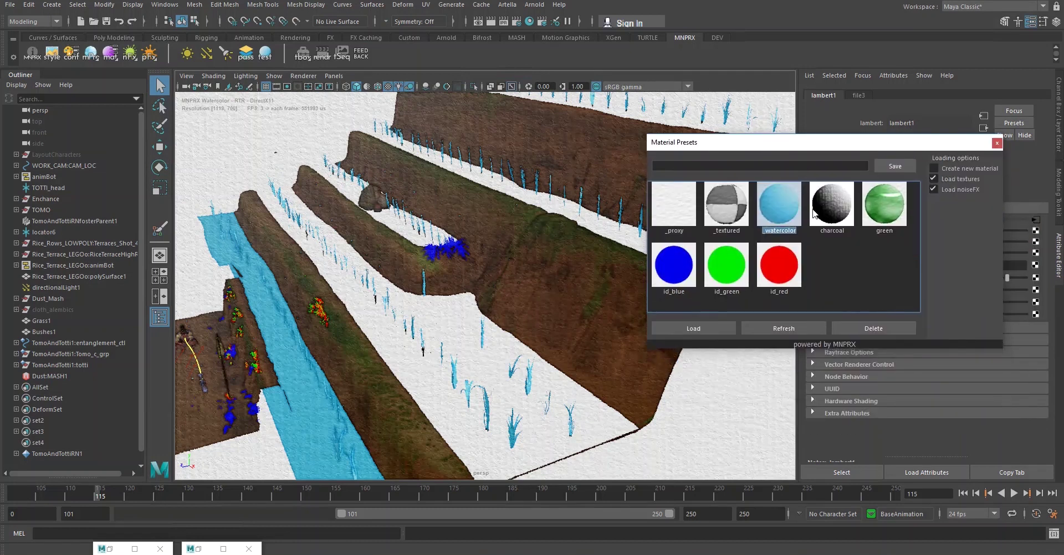
{"action": "left_click_drag", "start_coordinate": [784, 146], "coordinate": [788, 234]}
{"action": "mouse_move", "coordinate": [786, 295]}
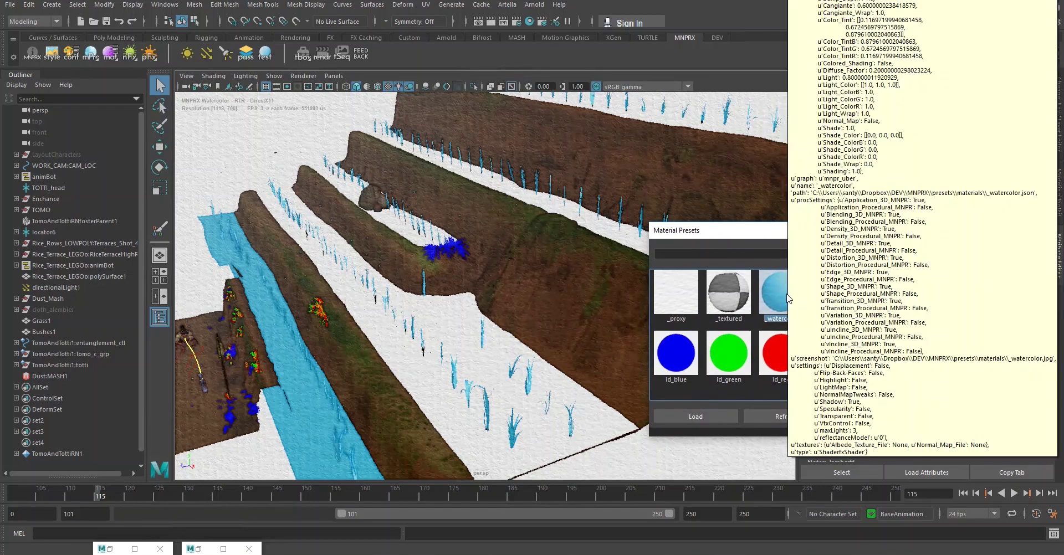
{"action": "left_click_drag", "start_coordinate": [733, 232], "coordinate": [742, 232]}
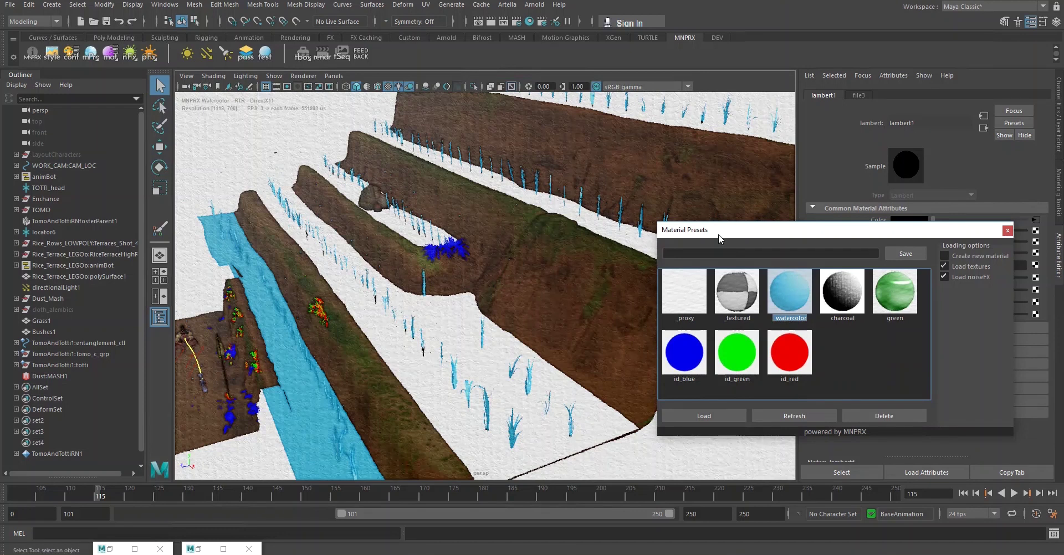
{"action": "left_click_drag", "start_coordinate": [719, 237], "coordinate": [751, 231]}
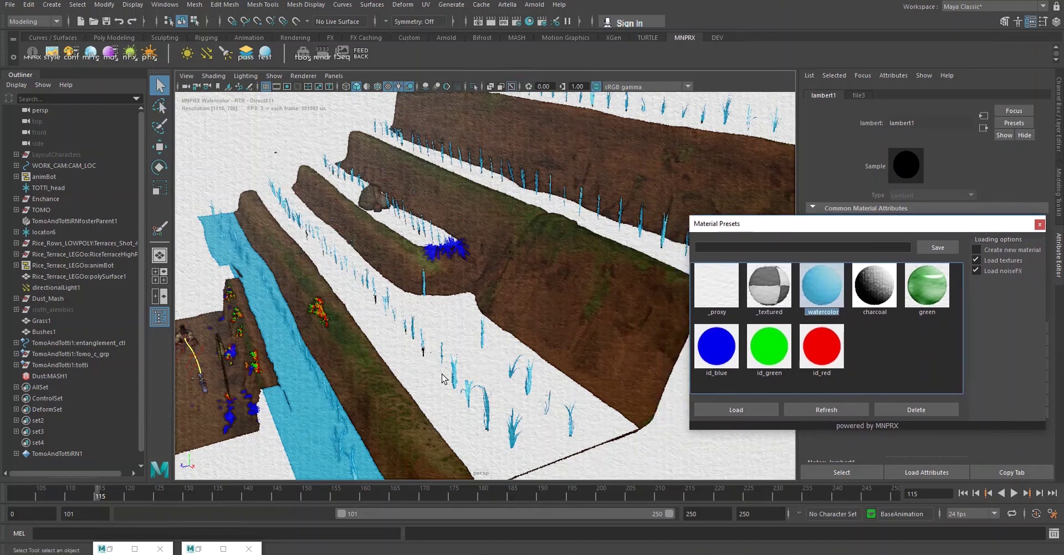
- Open the Hypershade and show the material of the blue water plane beside the lowest terrace
{"action": "left_click_drag", "start_coordinate": [433, 380], "coordinate": [481, 327], "text": "alt"}
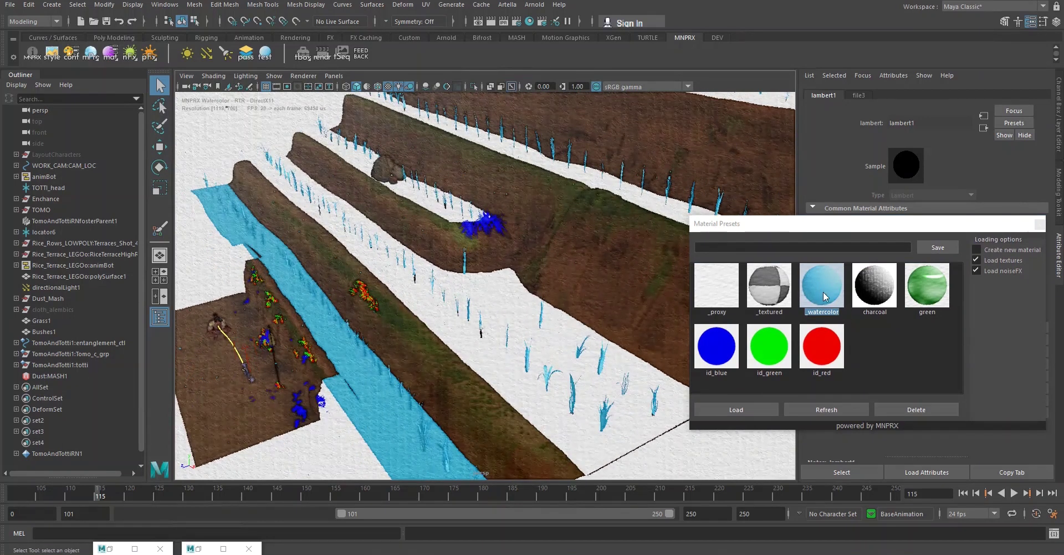
{"action": "mouse_move", "coordinate": [826, 298]}
{"action": "middle_click_drag", "start_coordinate": [595, 156], "coordinate": [546, 210], "text": "alt"}
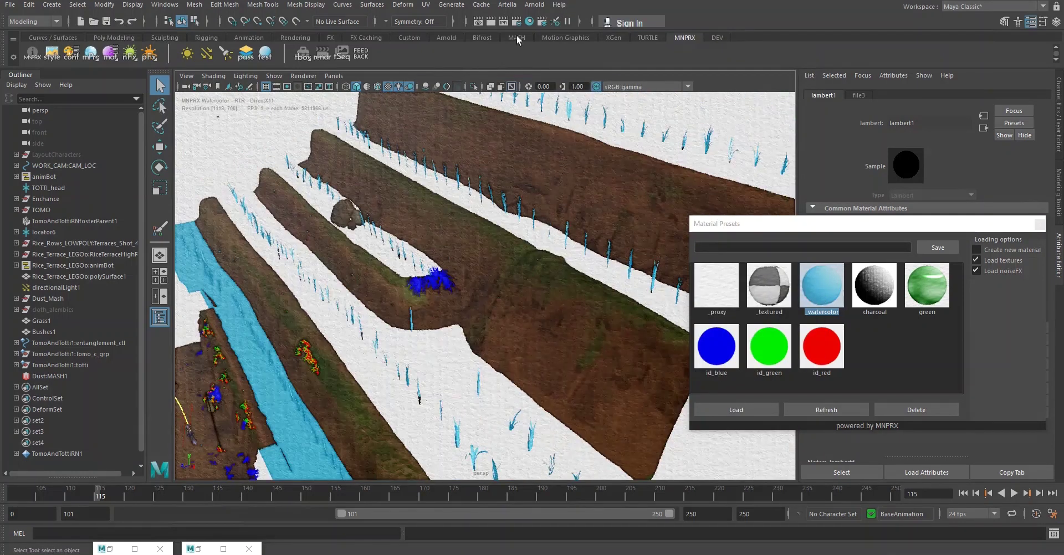
{"action": "left_click", "coordinate": [529, 22]}
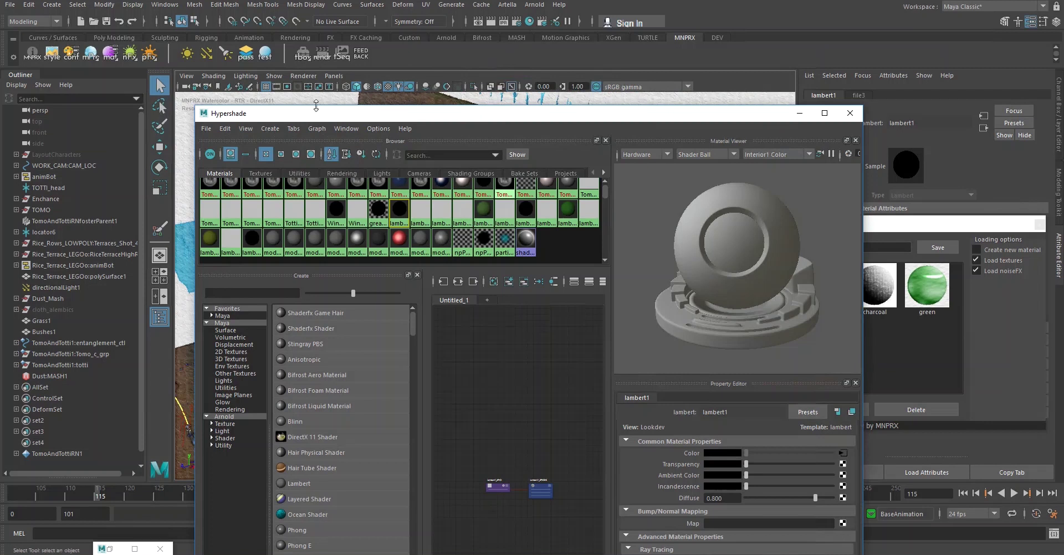
{"action": "left_click_drag", "start_coordinate": [308, 117], "coordinate": [525, 124]}
{"action": "middle_click_drag", "start_coordinate": [339, 224], "coordinate": [358, 168], "text": "alt"}
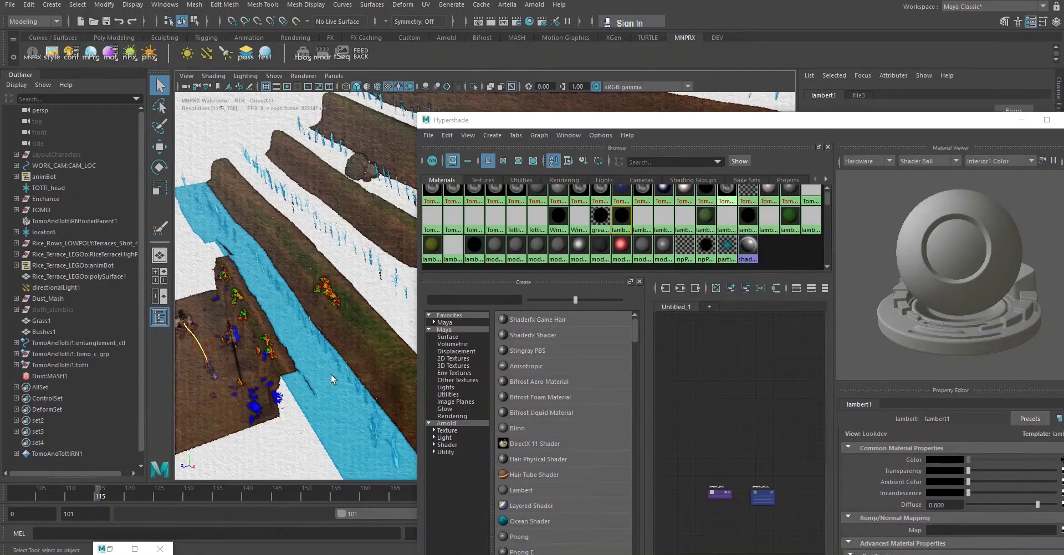
{"action": "left_click", "coordinate": [305, 422]}
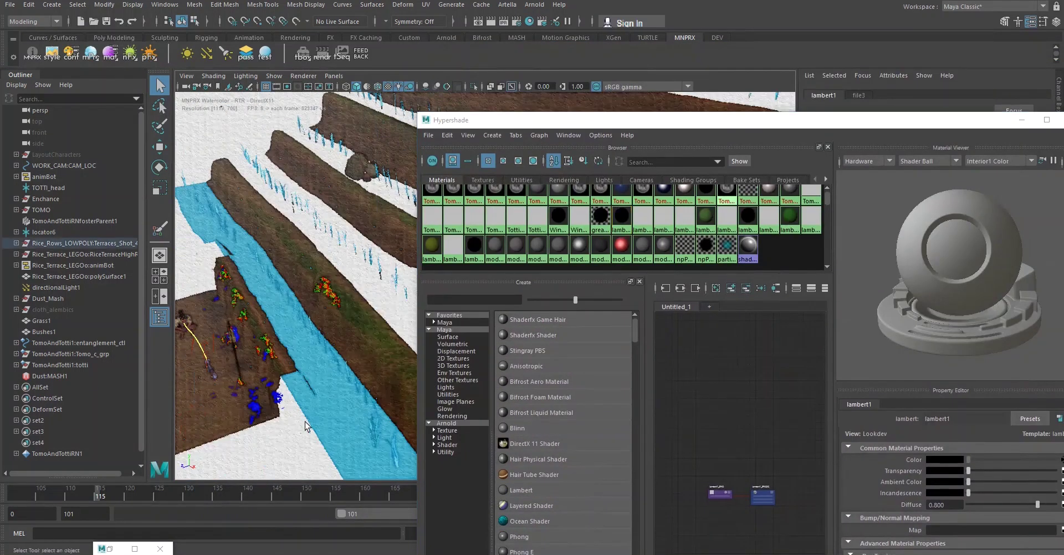
{"action": "left_click", "coordinate": [110, 54]}
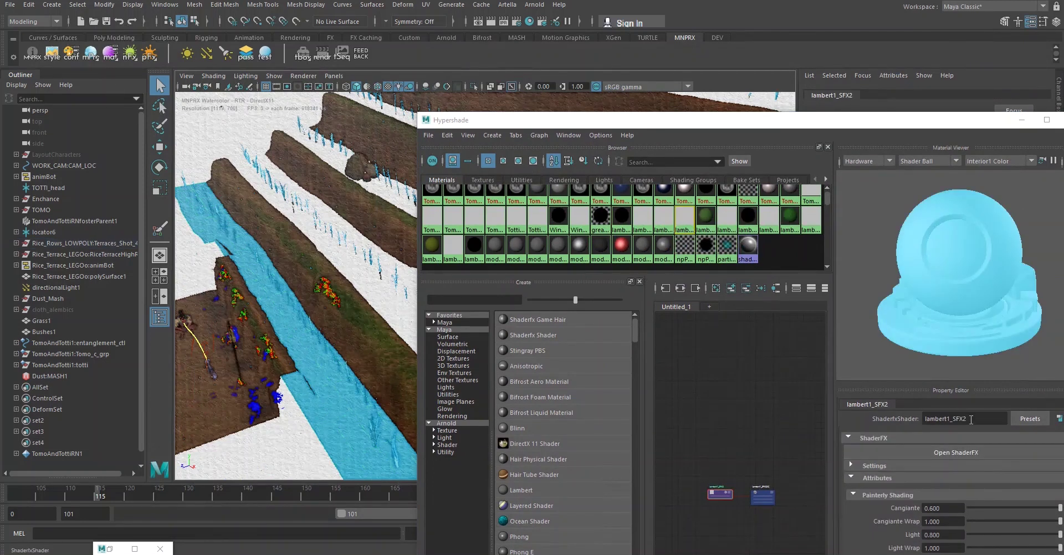
- Try to rename the lambert1_SFX2 material to water
{"action": "left_click_drag", "start_coordinate": [966, 419], "coordinate": [862, 411]}
{"action": "key", "text": "w"}
{"action": "key", "text": "a"}
{"action": "key", "text": "t"}
{"action": "key", "text": "e"}
{"action": "key", "text": "r"}
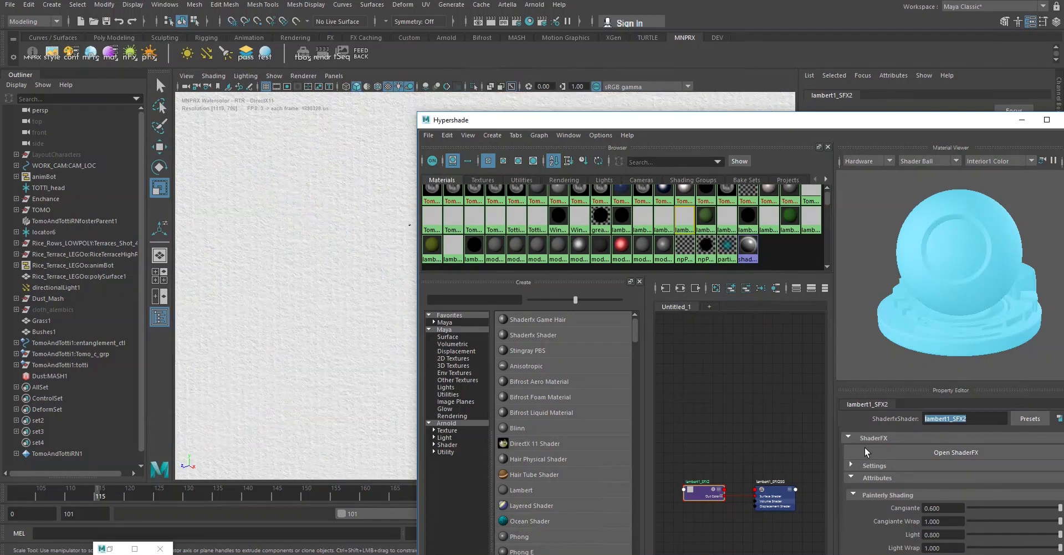
{"action": "left_click", "coordinate": [729, 375]}
- Rename the lambert1_SFX2 material to water_SFX
{"action": "left_click", "coordinate": [680, 222]}
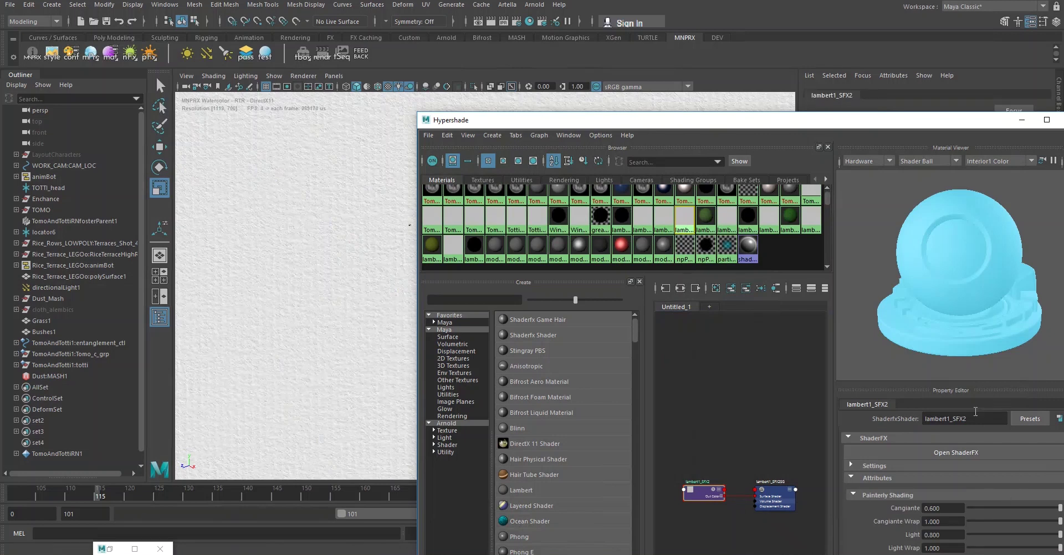
{"action": "left_click", "coordinate": [975, 413]}
{"action": "type", "text": "wat"}
{"action": "key", "text": "Return"}
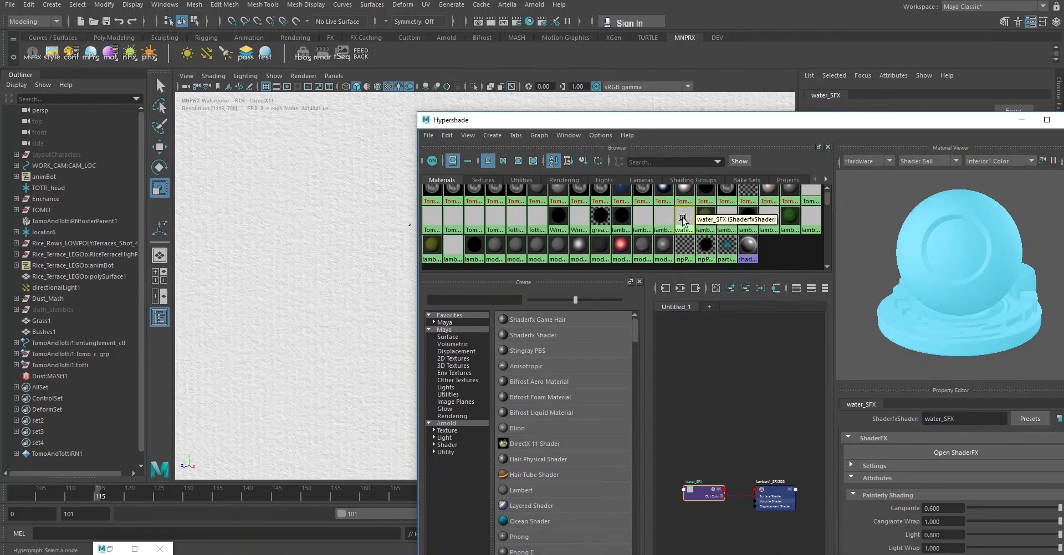
- Assign the water_SFX material to the water plane above the uppermost terrace slope
{"action": "scroll", "coordinate": [682, 220], "scroll_direction": "up", "scroll_amount": 1}
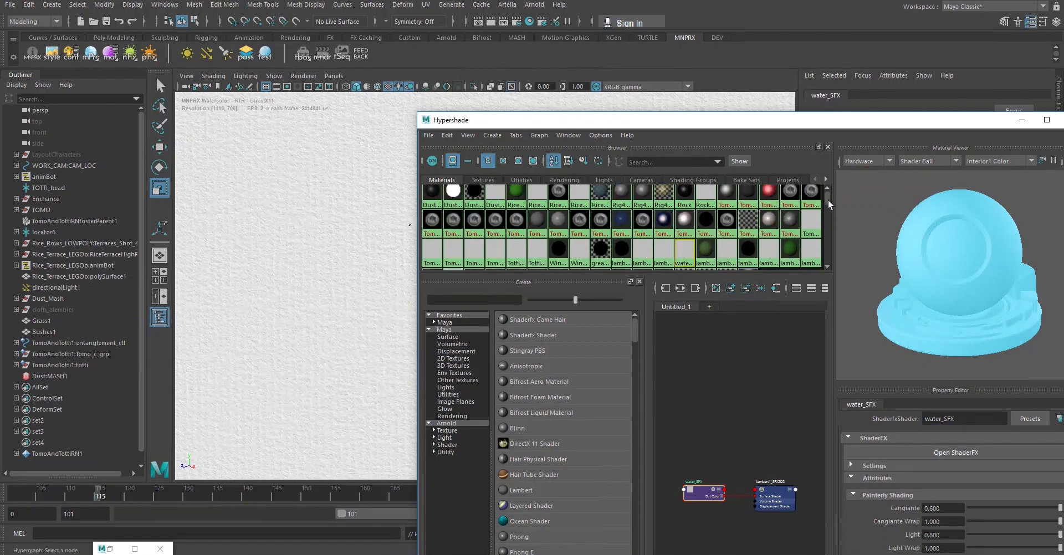
{"action": "left_click_drag", "start_coordinate": [830, 231], "coordinate": [830, 207]}
{"action": "left_click_drag", "start_coordinate": [537, 117], "coordinate": [813, 116]}
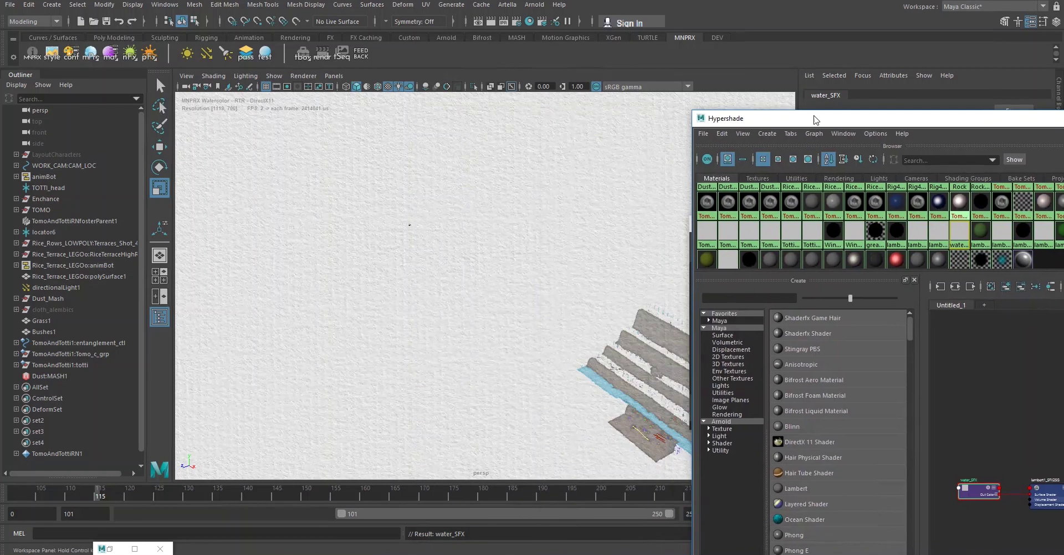
{"action": "middle_click_drag", "start_coordinate": [590, 326], "coordinate": [411, 263], "text": "alt"}
{"action": "scroll", "coordinate": [408, 266], "scroll_direction": "up", "scroll_amount": 2}
{"action": "scroll", "coordinate": [409, 266], "scroll_direction": "down", "scroll_amount": 2}
{"action": "scroll", "coordinate": [324, 307], "scroll_direction": "up", "scroll_amount": 4}
{"action": "scroll", "coordinate": [332, 301], "scroll_direction": "down", "scroll_amount": 2}
{"action": "mouse_move", "coordinate": [335, 299]}
{"action": "middle_mouse_down", "text": "alt"}
{"action": "mouse_move", "coordinate": [380, 278]}
{"action": "mouse_move", "coordinate": [344, 298]}
{"action": "middle_mouse_up", "text": "alt"}
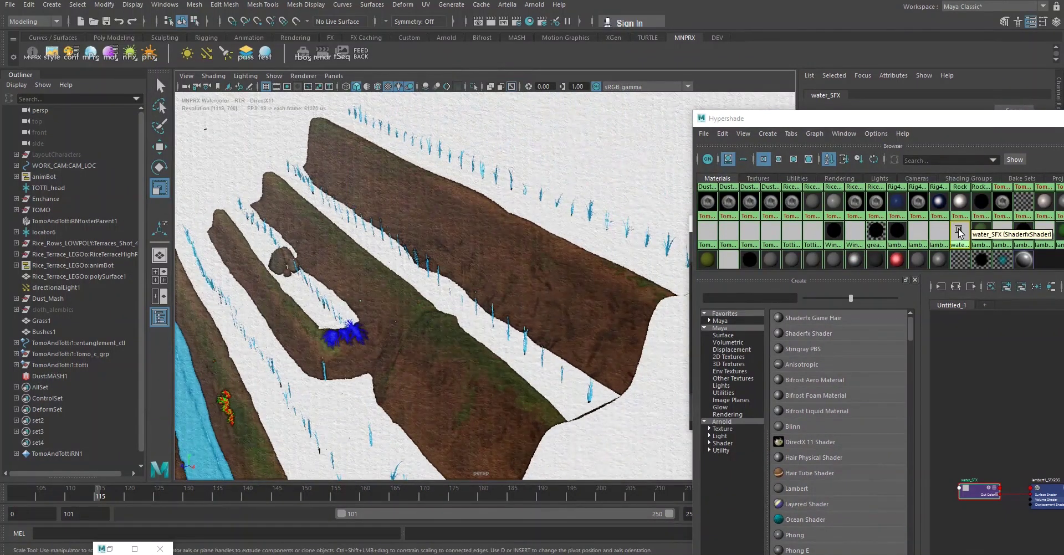
{"action": "middle_click_drag", "start_coordinate": [959, 231], "coordinate": [609, 253]}
{"action": "left_click_drag", "start_coordinate": [518, 277], "coordinate": [563, 266], "text": "alt"}
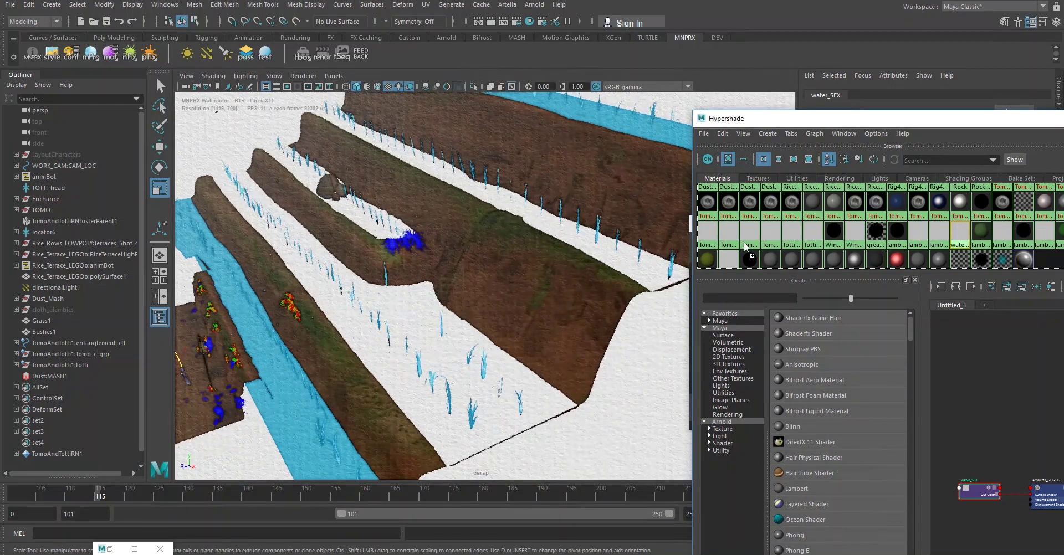
- Assign the water_SFX material to the remaining white water planes on the middle and lower terraces
{"action": "middle_click_drag", "start_coordinate": [717, 250], "coordinate": [642, 274]}
{"action": "middle_click_drag", "start_coordinate": [534, 244], "coordinate": [537, 245], "text": "alt"}
{"action": "left_click_drag", "start_coordinate": [538, 247], "coordinate": [545, 248], "text": "alt"}
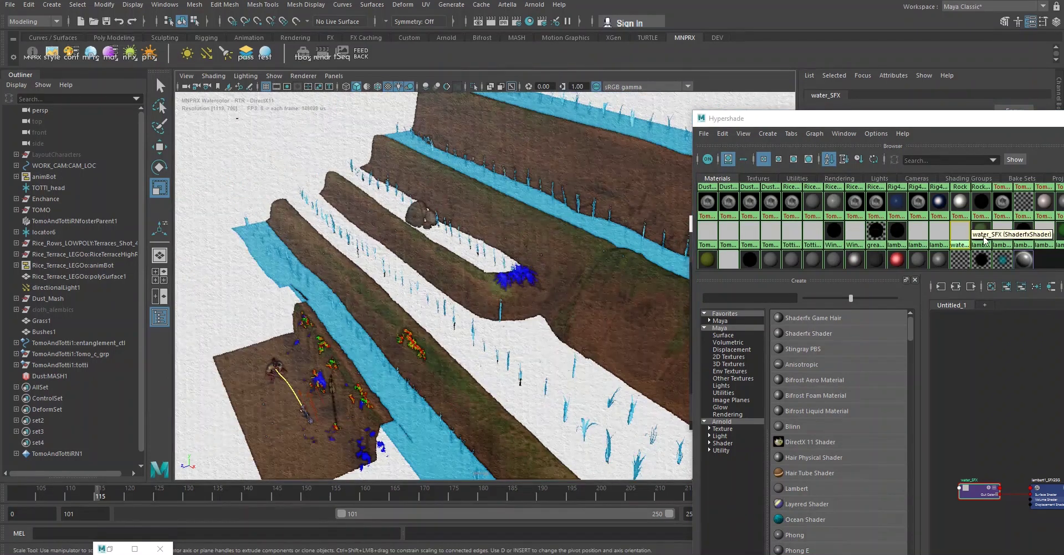
{"action": "middle_click_drag", "start_coordinate": [973, 240], "coordinate": [483, 265]}
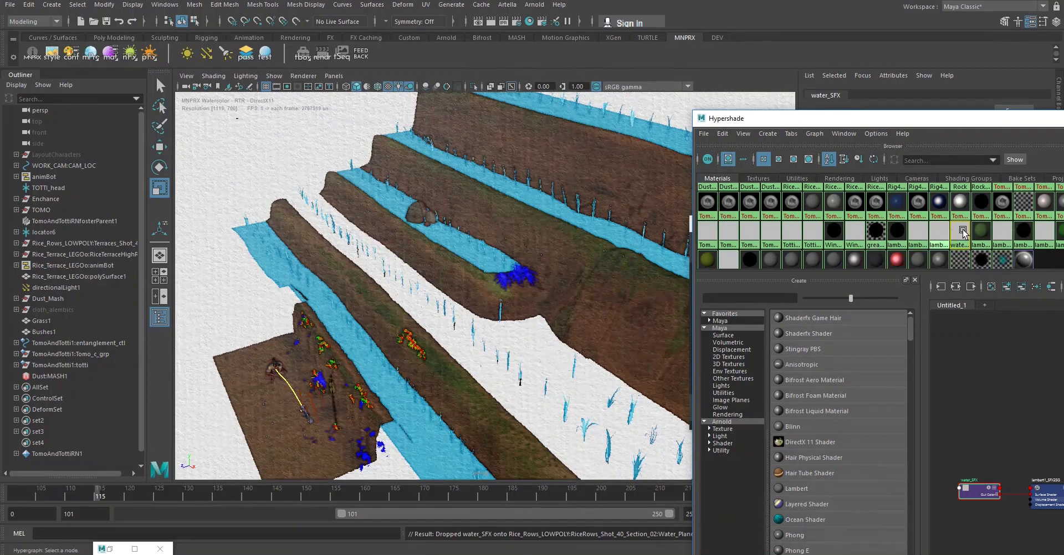
{"action": "middle_click_drag", "start_coordinate": [961, 228], "coordinate": [510, 362]}
- Inspect the water planes on all terraces from several angles
{"action": "left_click_drag", "start_coordinate": [511, 361], "coordinate": [596, 371], "text": "alt"}
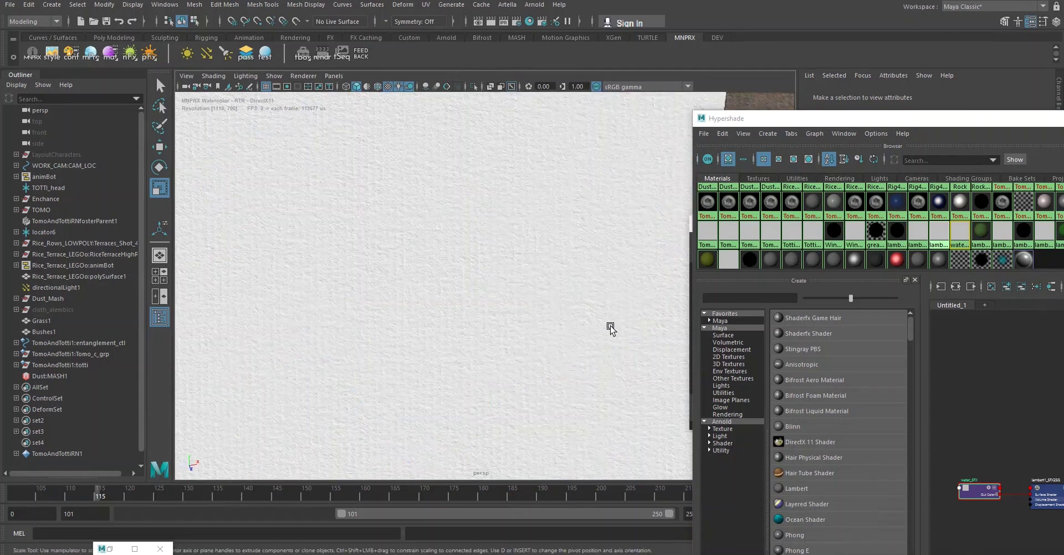
{"action": "middle_click_drag", "start_coordinate": [596, 331], "coordinate": [391, 349], "text": "alt"}
{"action": "left_click", "coordinate": [641, 209]}
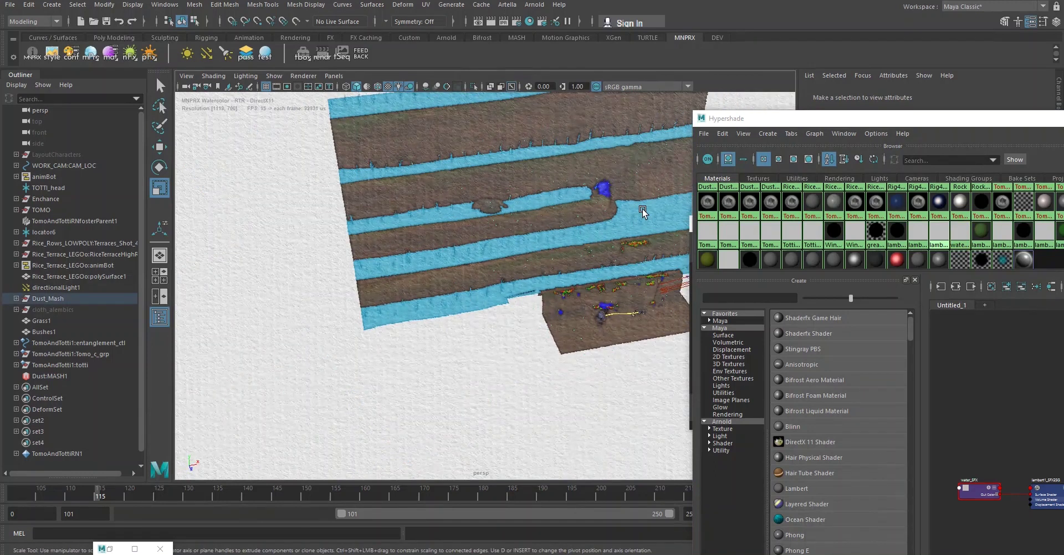
{"action": "key", "text": "f"}
{"action": "left_click_drag", "start_coordinate": [519, 239], "coordinate": [471, 268], "text": "alt"}
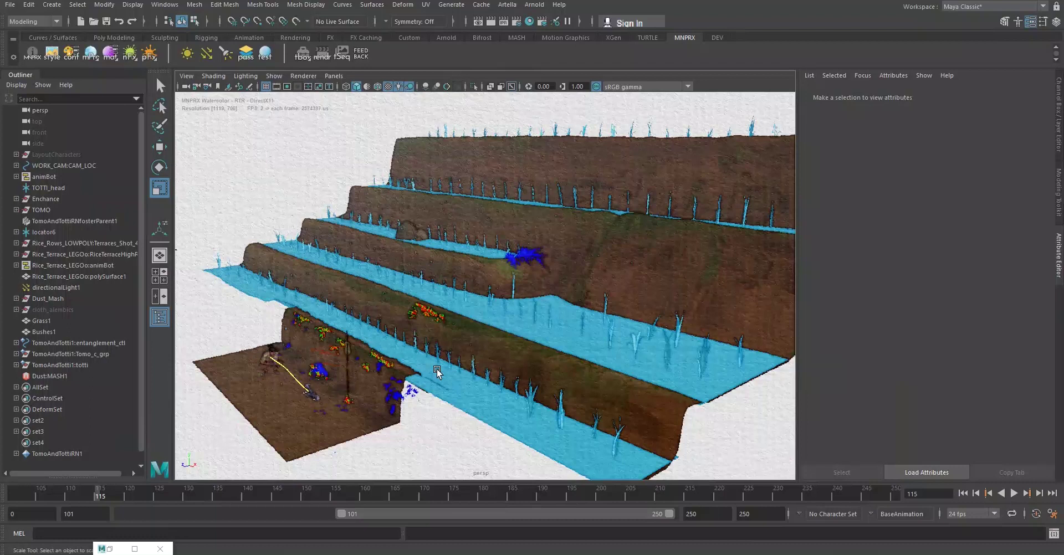
{"action": "left_click_drag", "start_coordinate": [437, 367], "coordinate": [485, 330], "text": "alt"}
- Select the directional light near the wooden post and examine the crouching character and the ground around it
{"action": "left_click", "coordinate": [632, 250]}
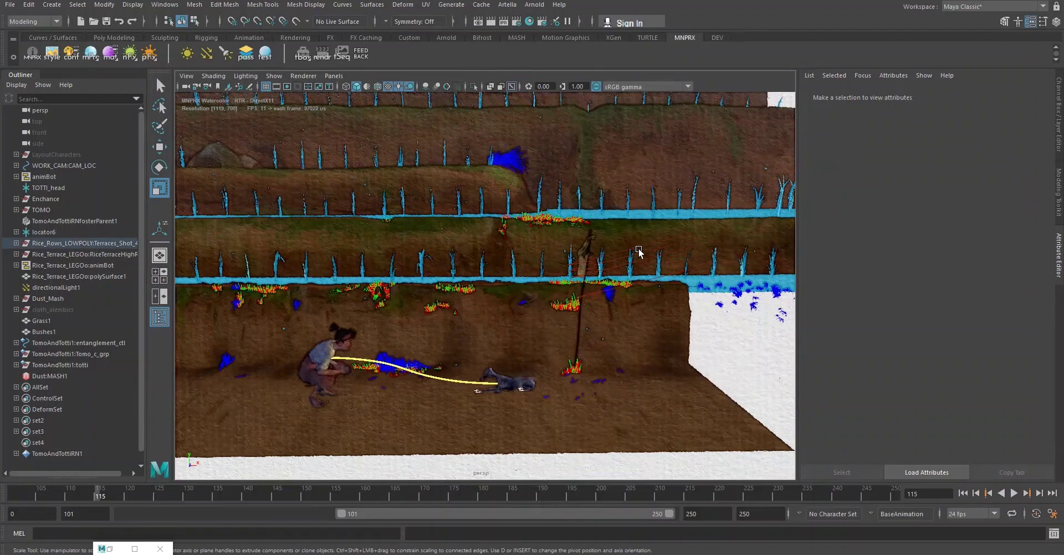
{"action": "left_click", "coordinate": [654, 253]}
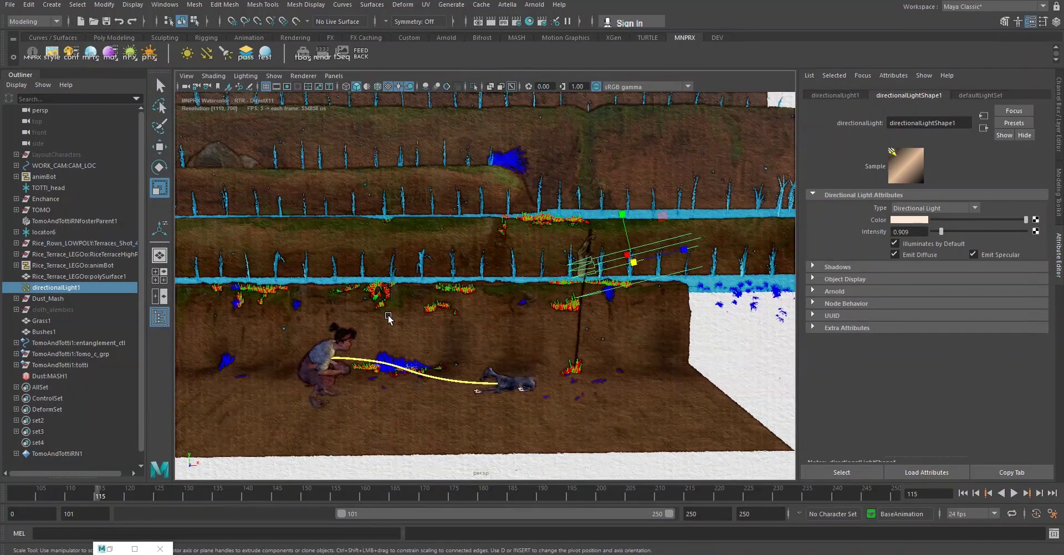
{"action": "middle_click_drag", "start_coordinate": [388, 315], "coordinate": [467, 300], "text": "alt"}
{"action": "left_click_drag", "start_coordinate": [456, 336], "coordinate": [469, 343], "text": "alt"}
{"action": "middle_click_drag", "start_coordinate": [506, 382], "coordinate": [497, 302], "text": "alt"}
{"action": "scroll", "coordinate": [497, 302], "scroll_direction": "up", "scroll_amount": 8}
{"action": "middle_click_drag", "start_coordinate": [497, 386], "coordinate": [511, 331], "text": "alt"}
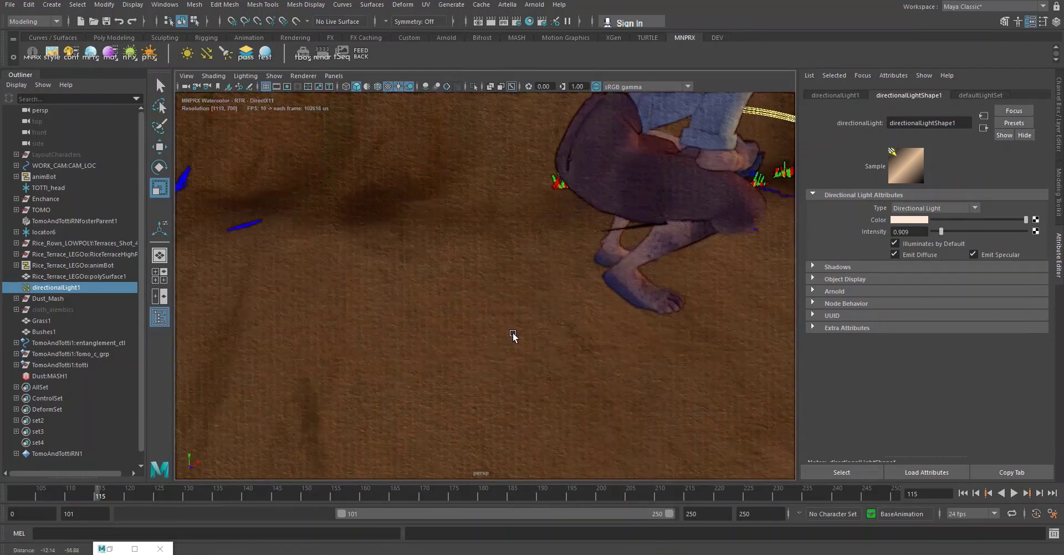
{"action": "scroll", "coordinate": [468, 279], "scroll_direction": "down", "scroll_amount": 6}
{"action": "scroll", "coordinate": [469, 282], "scroll_direction": "down", "scroll_amount": 2}
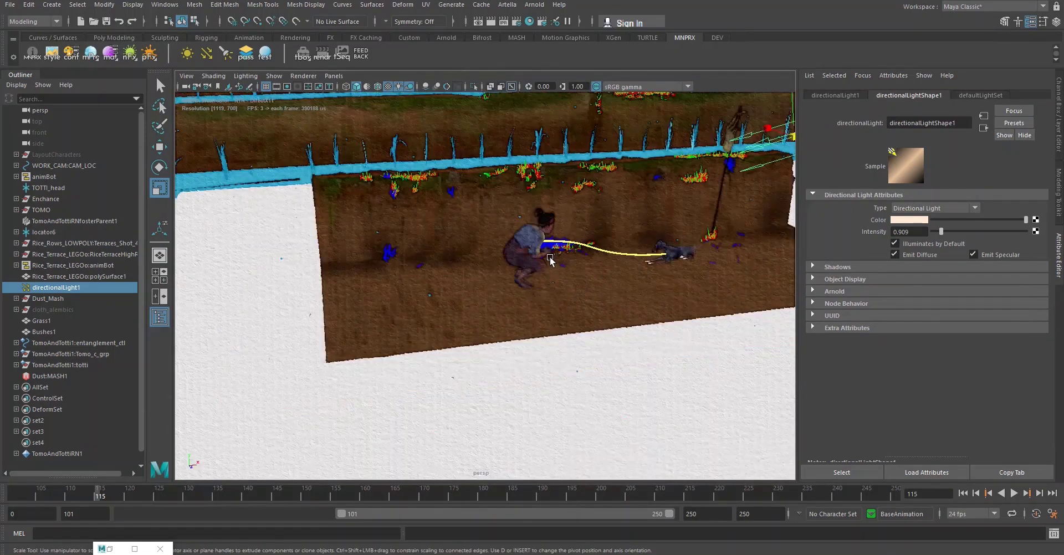
- Set the Diffuse Factor of the lambert3_SFX material on the ground mesh beneath the character to 1
{"action": "left_click_drag", "start_coordinate": [469, 282], "coordinate": [450, 269], "text": "alt"}
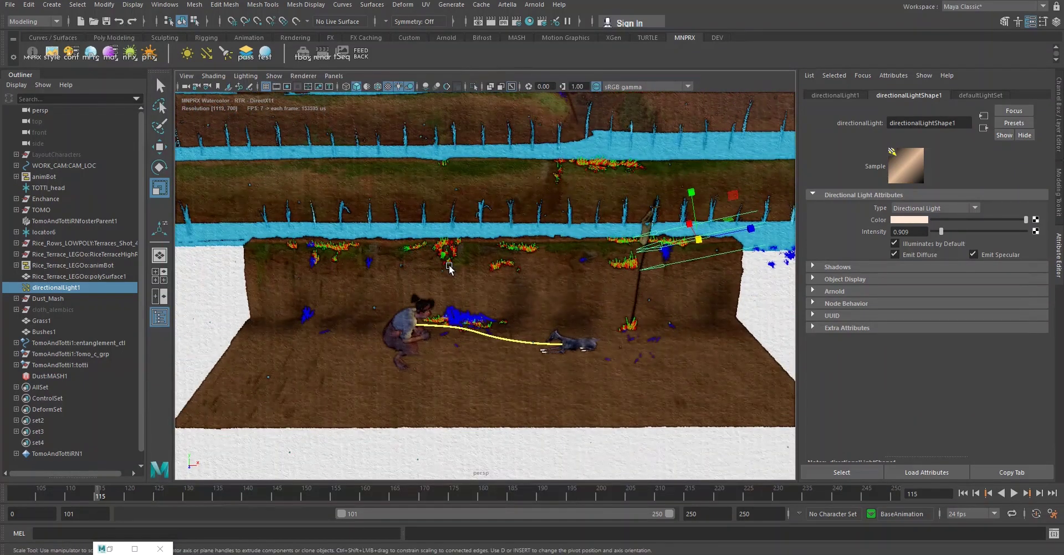
{"action": "left_click", "coordinate": [347, 373]}
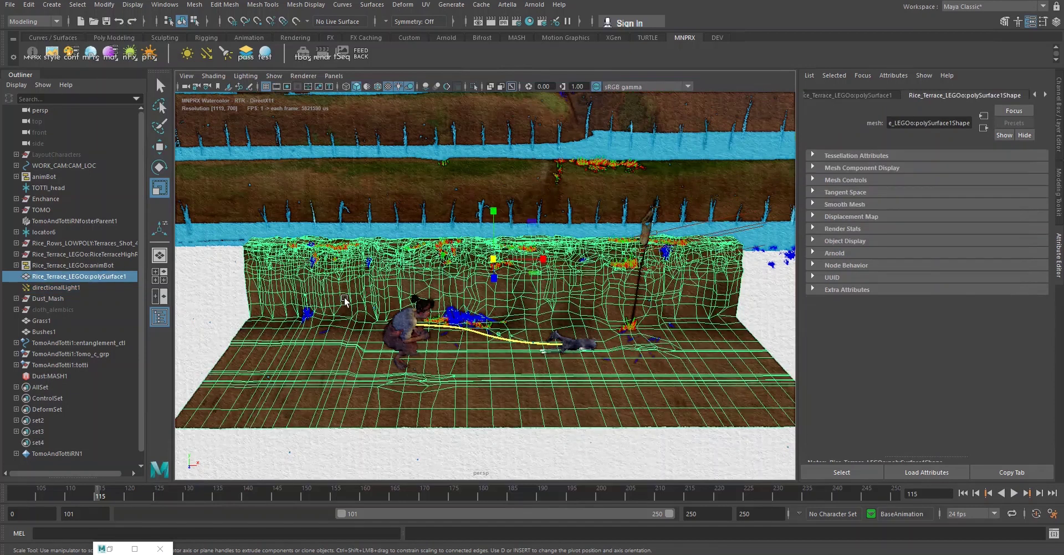
{"action": "left_click", "coordinate": [111, 54]}
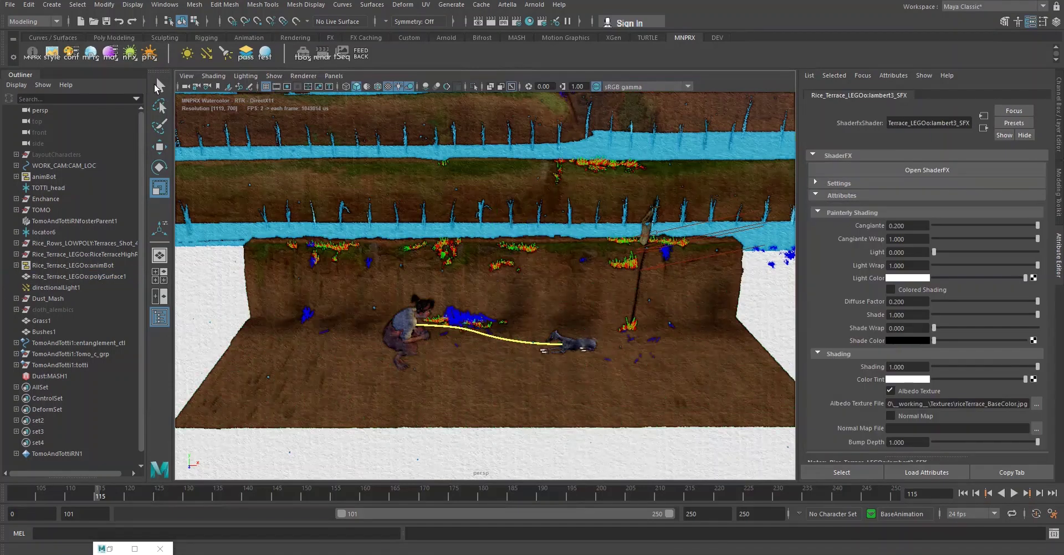
{"action": "scroll", "coordinate": [860, 347], "scroll_direction": "down", "scroll_amount": 2}
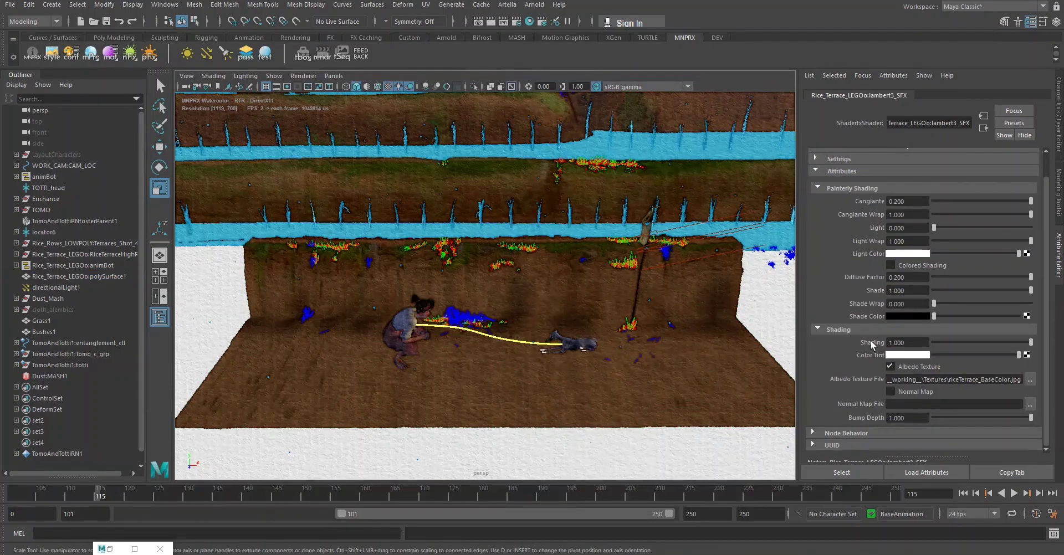
{"action": "left_click", "coordinate": [912, 279]}
{"action": "type", "text": "1"}
{"action": "key", "text": "Return"}
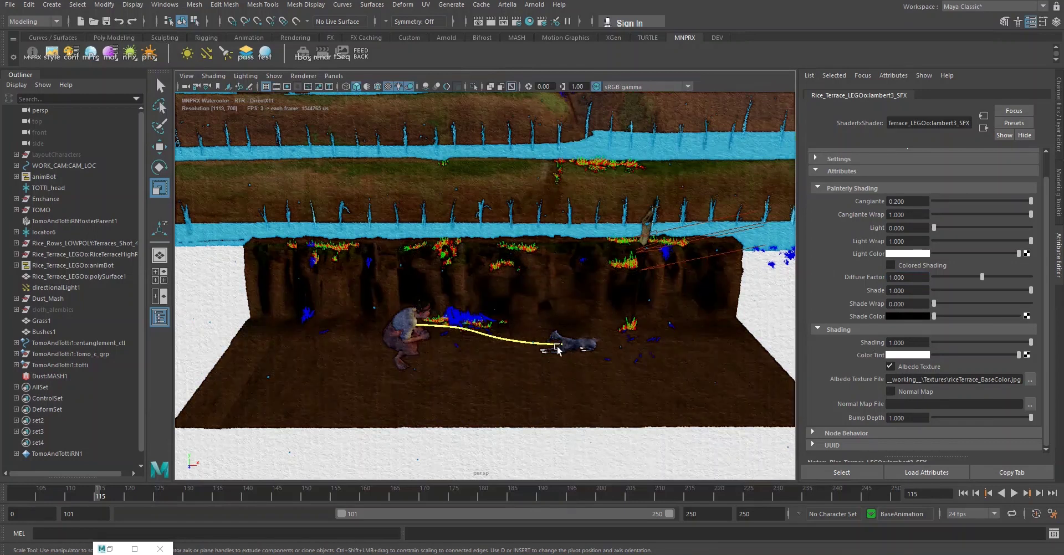
- Enable depth map shadows on the directional light and set their resolution to 4096
{"action": "middle_click_drag", "start_coordinate": [558, 349], "coordinate": [563, 329], "text": "alt"}
{"action": "scroll", "coordinate": [563, 329], "scroll_direction": "up", "scroll_amount": 3}
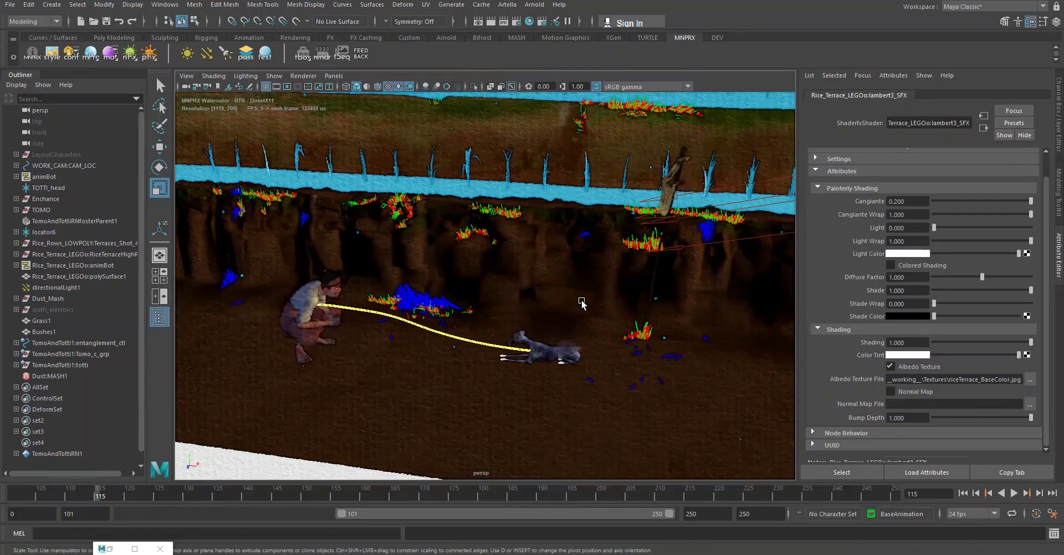
{"action": "left_click", "coordinate": [715, 190]}
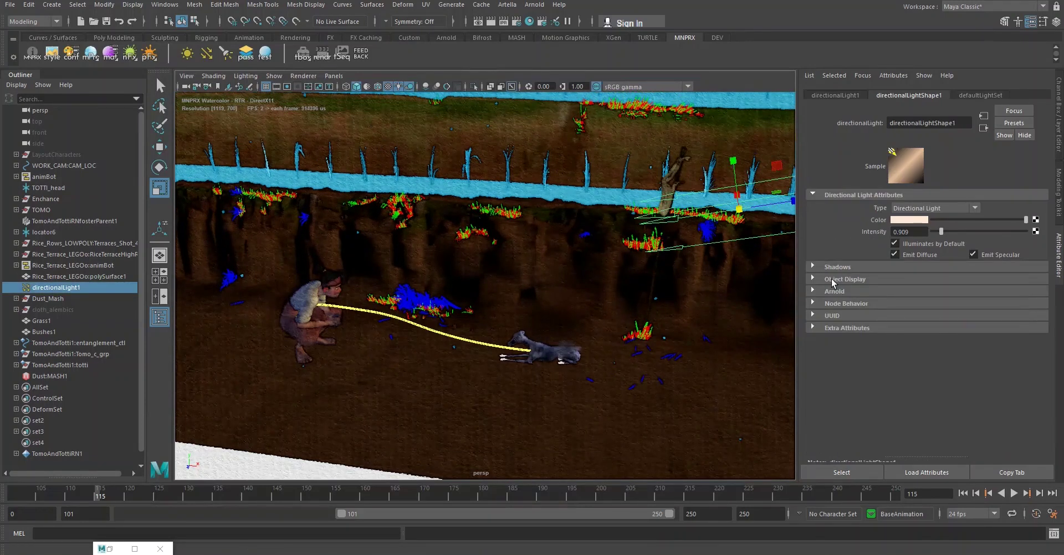
{"action": "left_click", "coordinate": [814, 267]}
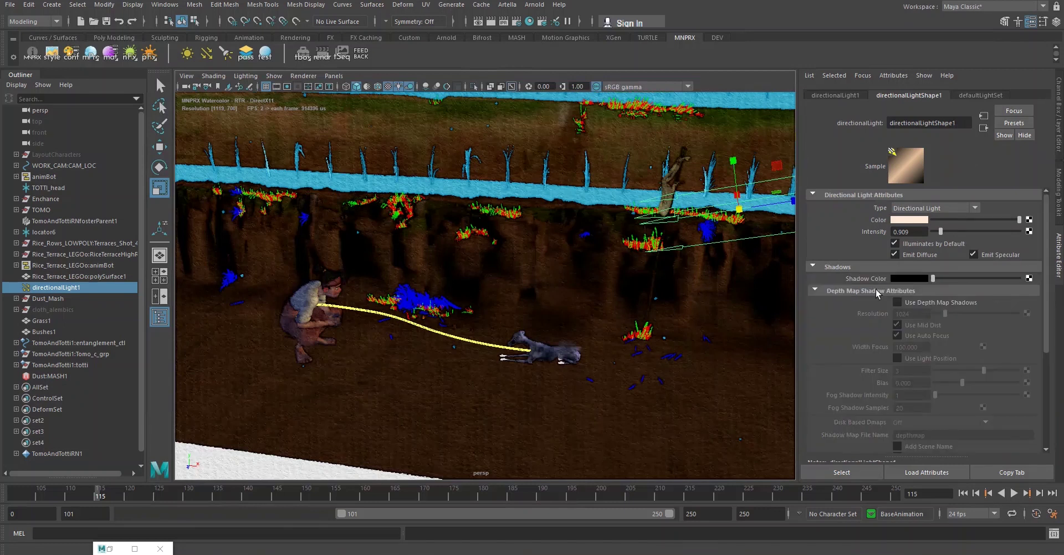
{"action": "left_click", "coordinate": [909, 304]}
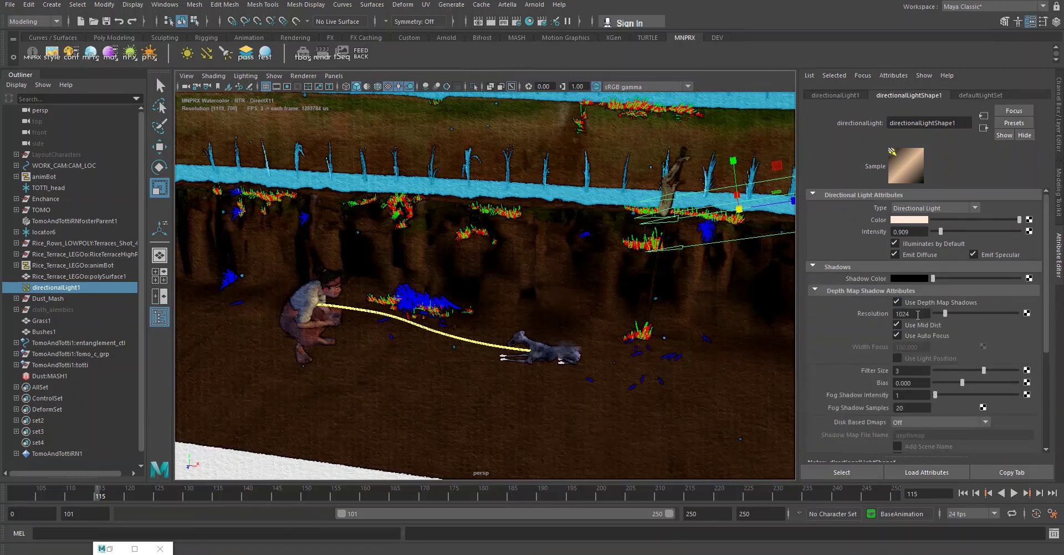
{"action": "double_click", "coordinate": [917, 314]}
{"action": "type", "text": "4096"}
{"action": "key", "text": "Return"}
- Freeze the transformations of the ground mesh beneath the character
{"action": "scroll", "coordinate": [434, 373], "scroll_direction": "down", "scroll_amount": 5}
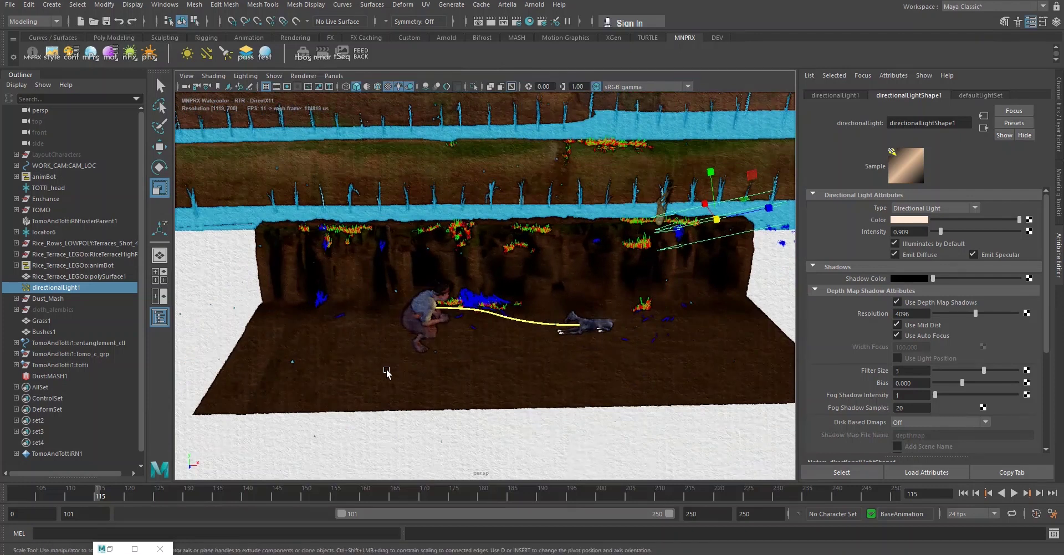
{"action": "left_click", "coordinate": [551, 332]}
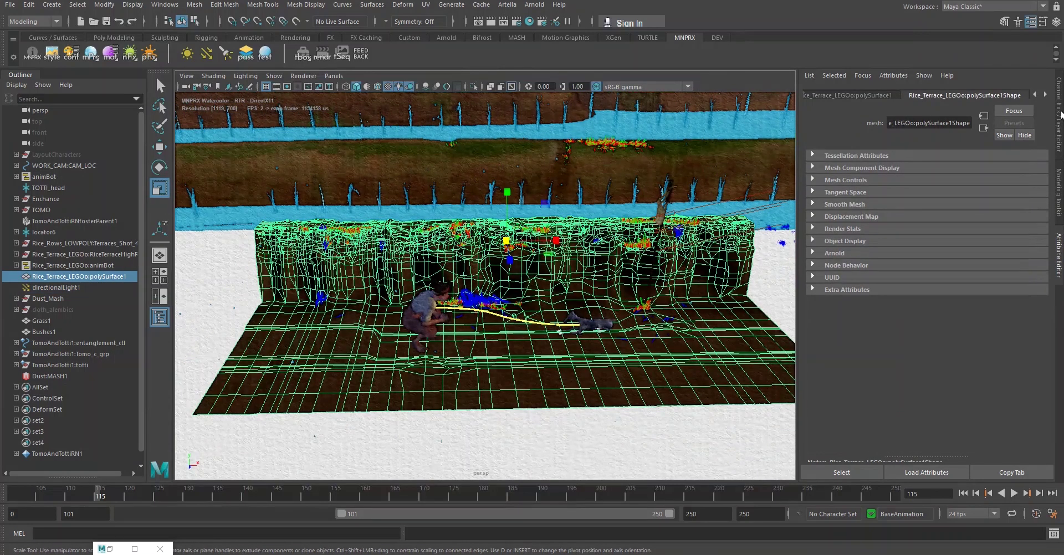
{"action": "left_click", "coordinate": [1059, 113]}
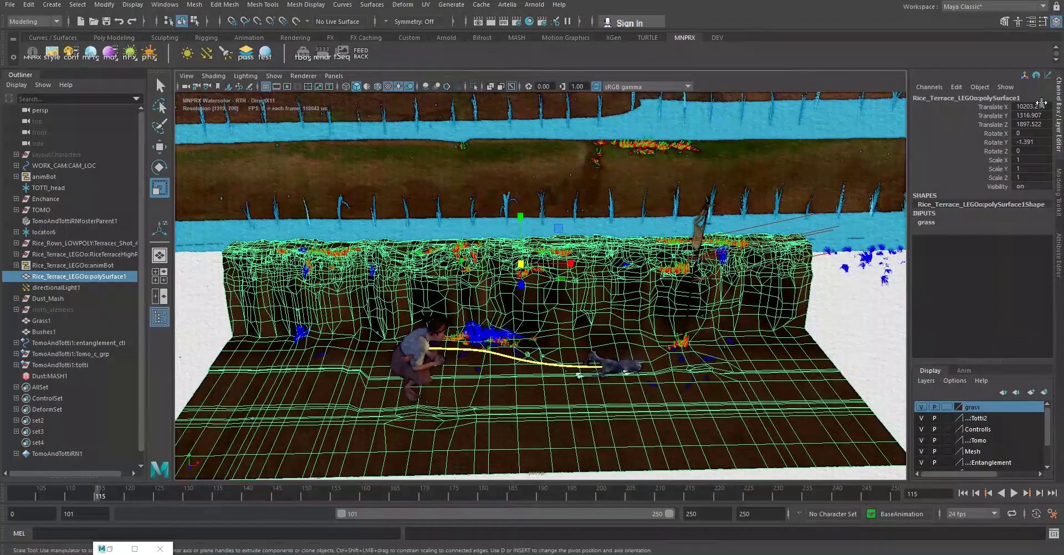
{"action": "mouse_move", "coordinate": [667, 349]}
{"action": "left_mouse_down", "text": "alt"}
{"action": "mouse_move", "coordinate": [649, 347]}
{"action": "mouse_move", "coordinate": [664, 340]}
{"action": "left_mouse_up", "text": "alt"}
{"action": "left_click", "coordinate": [701, 170]}
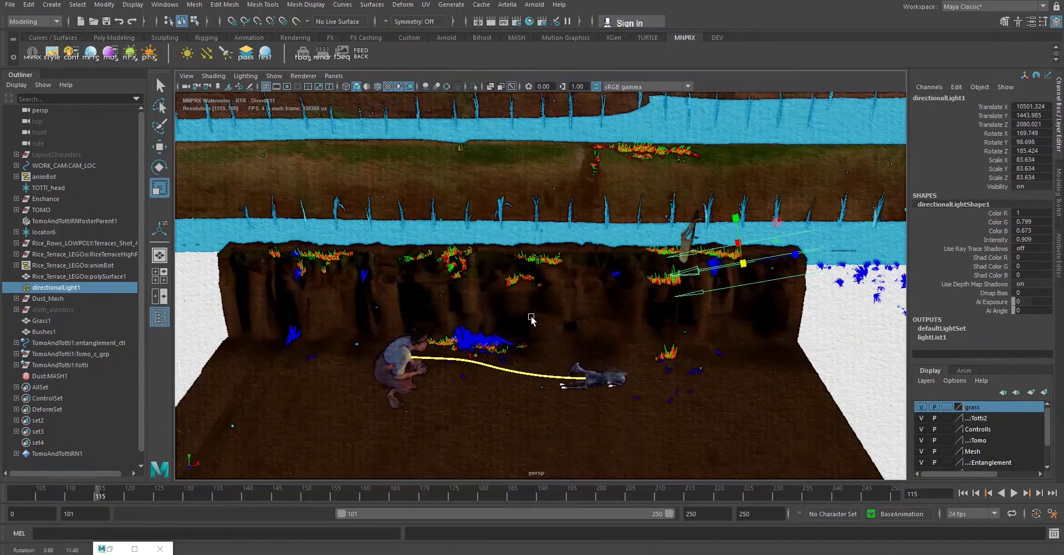
{"action": "left_click", "coordinate": [531, 318]}
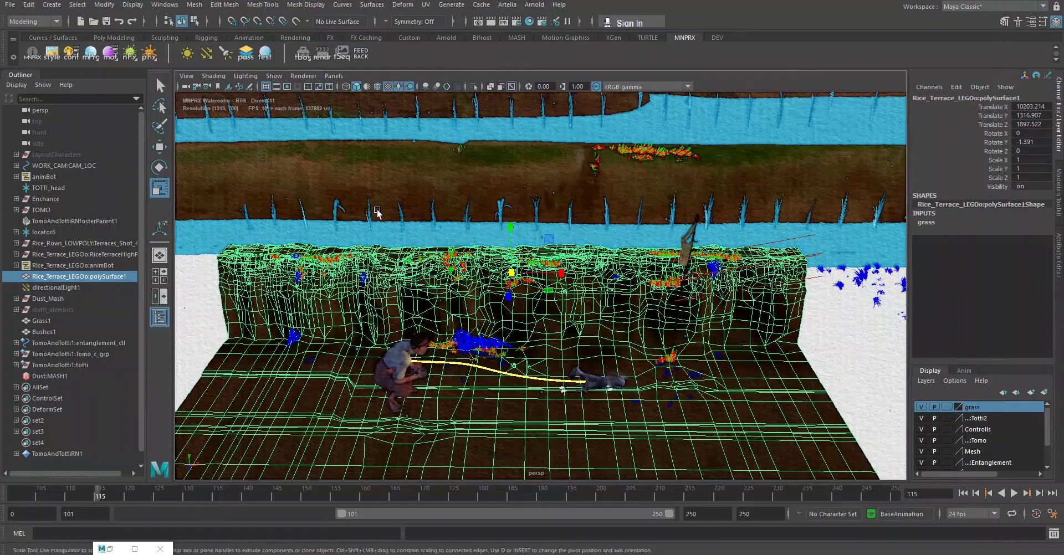
{"action": "left_click", "coordinate": [104, 5]}
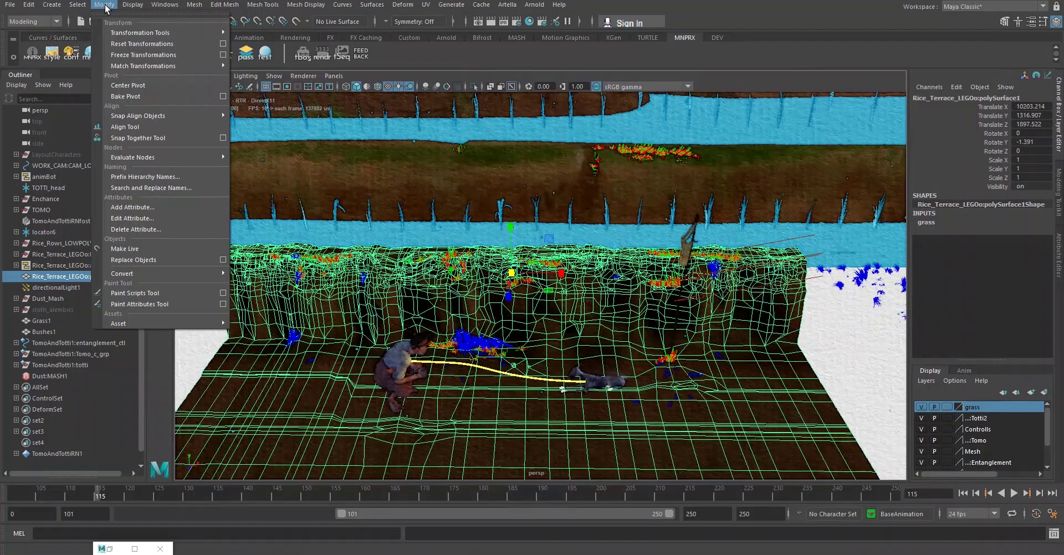
{"action": "left_click", "coordinate": [133, 55]}
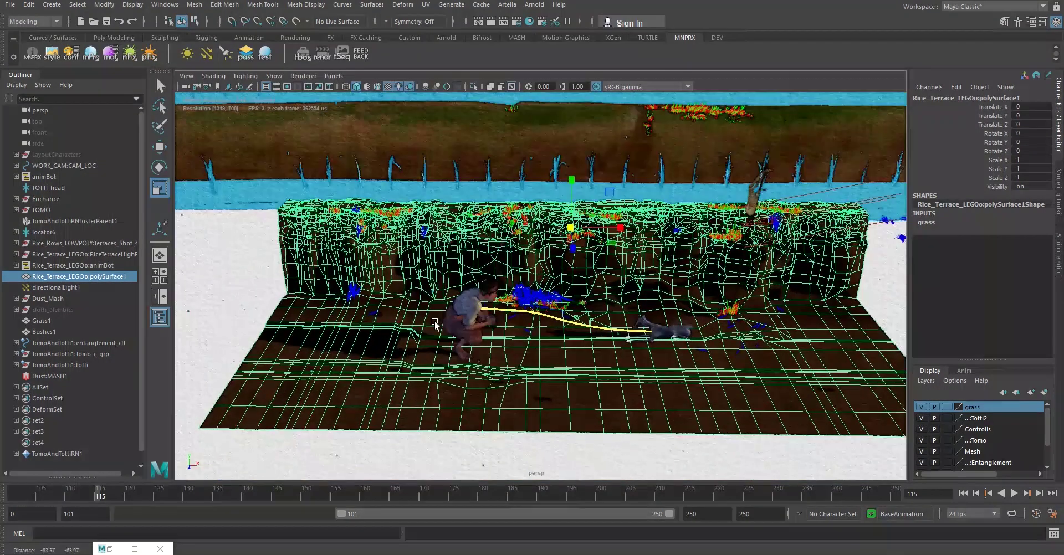
- Examine the shadows that the crouching character and the animal cast on the ground from near and far
{"action": "left_click", "coordinate": [243, 285]}
{"action": "scroll", "coordinate": [286, 319], "scroll_direction": "up", "scroll_amount": 5}
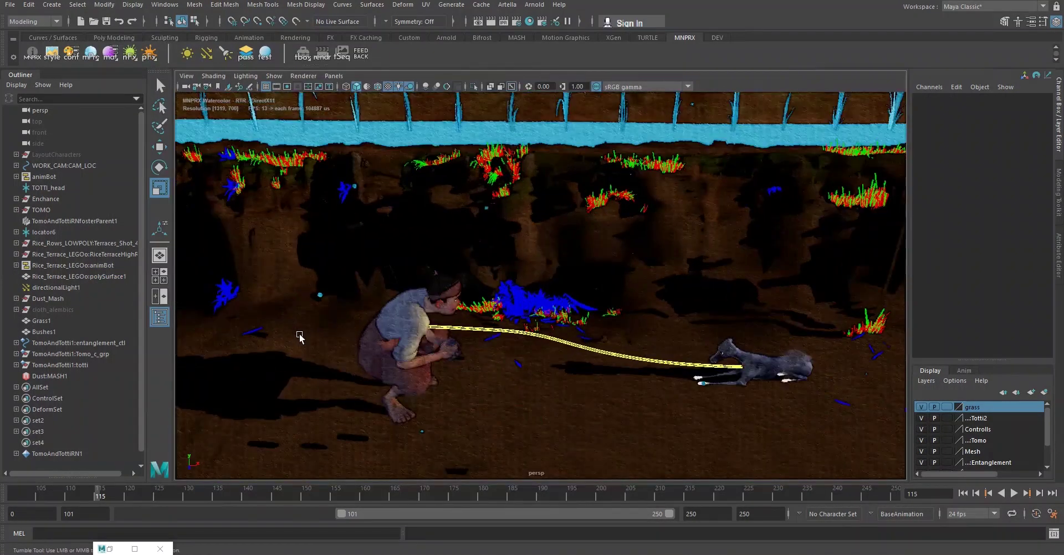
{"action": "left_click_drag", "start_coordinate": [291, 339], "coordinate": [370, 322], "text": "alt"}
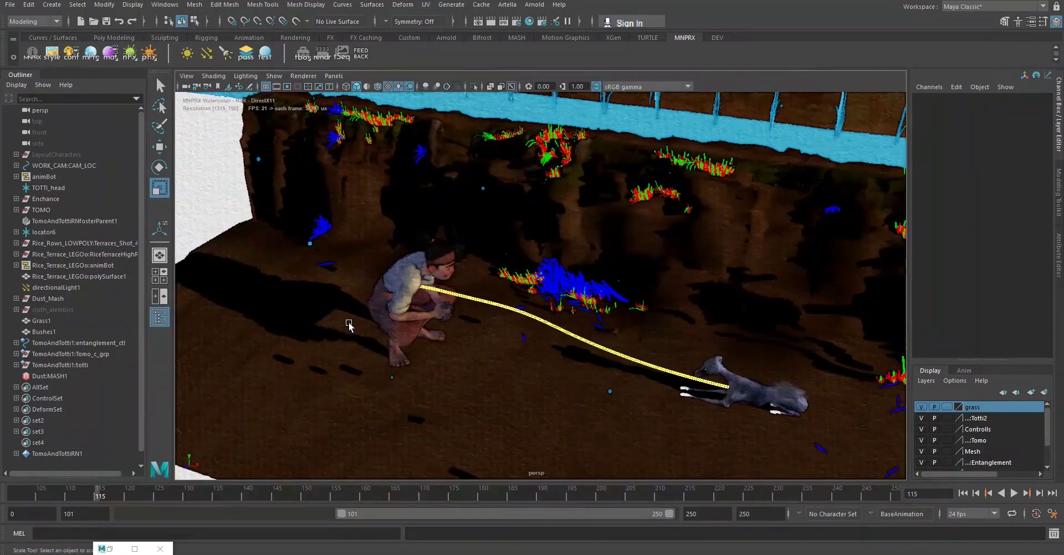
{"action": "scroll", "coordinate": [349, 323], "scroll_direction": "down", "scroll_amount": 5}
{"action": "middle_click_drag", "start_coordinate": [466, 323], "coordinate": [403, 337], "text": "alt"}
{"action": "left_click_drag", "start_coordinate": [412, 333], "coordinate": [394, 345], "text": "alt"}
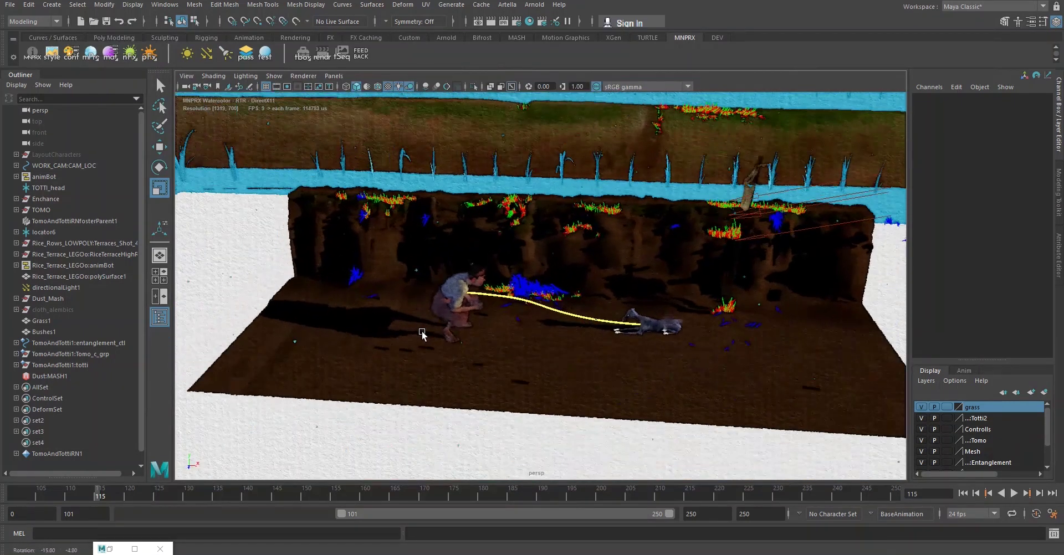
{"action": "right_click_drag", "start_coordinate": [346, 318], "coordinate": [560, 313], "text": "alt"}
{"action": "middle_click_drag", "start_coordinate": [452, 334], "coordinate": [483, 337], "text": "alt"}
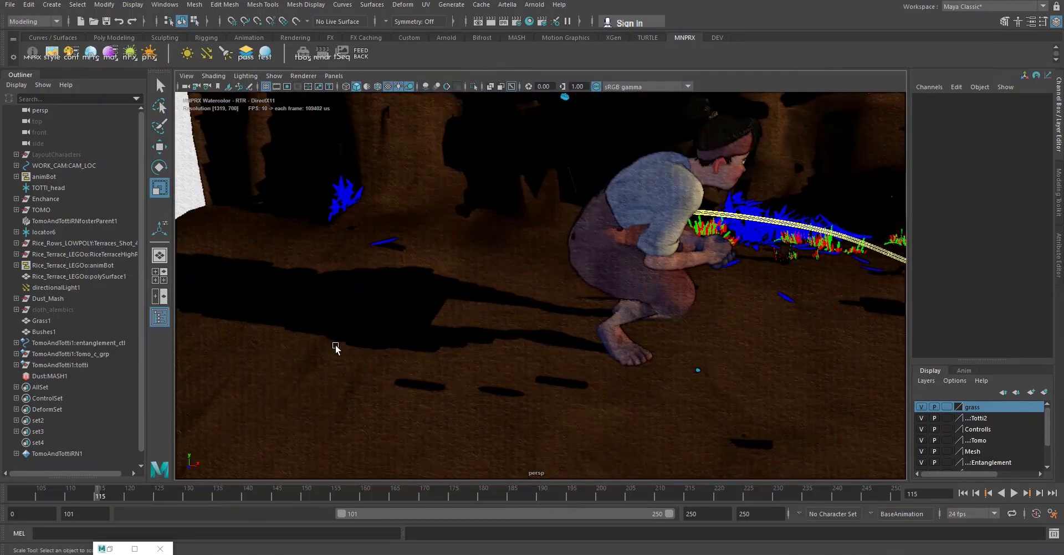
{"action": "right_click_drag", "start_coordinate": [520, 328], "coordinate": [356, 292], "text": "alt"}
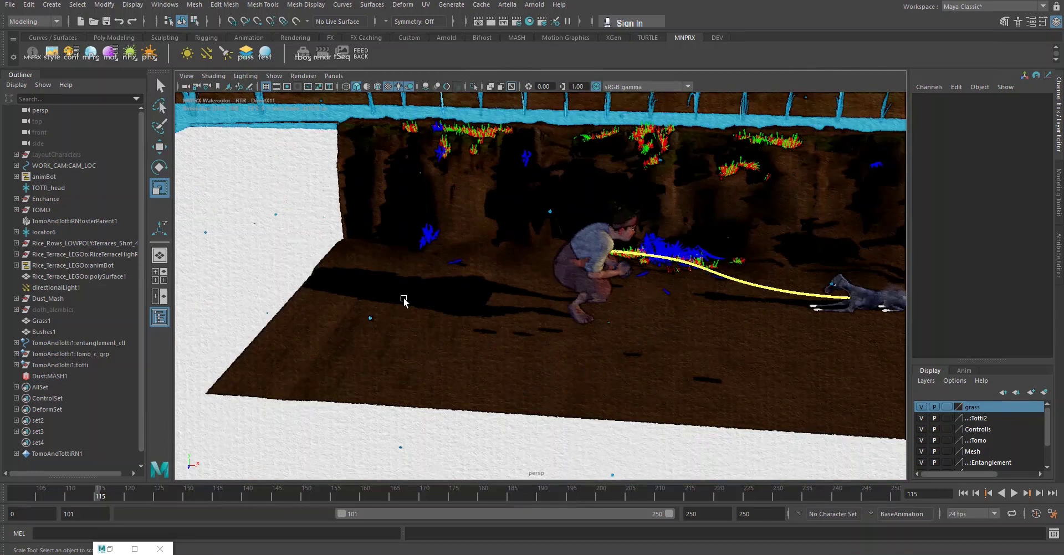
{"action": "middle_click_drag", "start_coordinate": [546, 311], "coordinate": [420, 352], "text": "alt"}
{"action": "scroll", "coordinate": [421, 351], "scroll_direction": "down", "scroll_amount": 3}
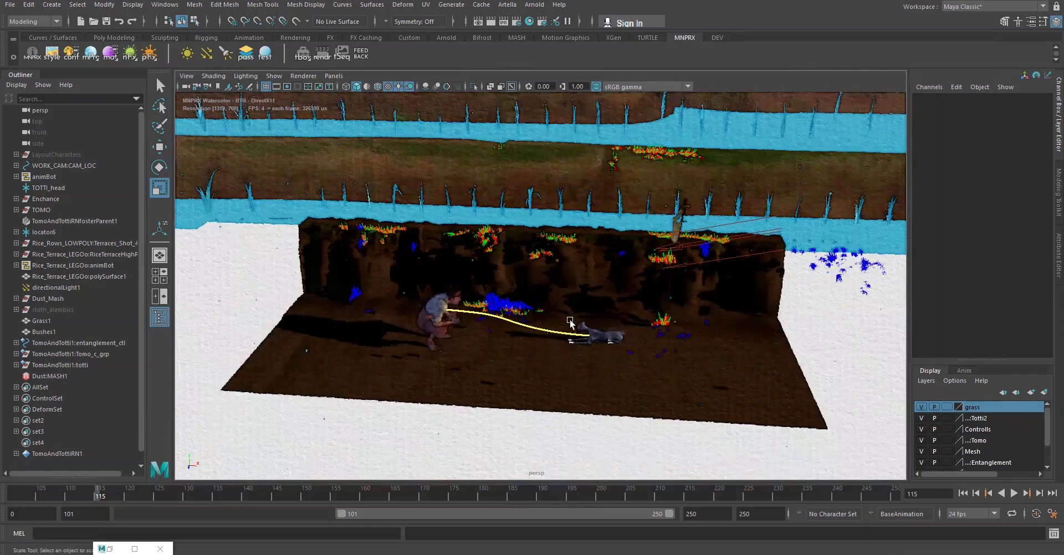
{"action": "middle_click_drag", "start_coordinate": [568, 319], "coordinate": [500, 348], "text": "alt"}
{"action": "left_click_drag", "start_coordinate": [500, 347], "coordinate": [538, 340], "text": "alt"}
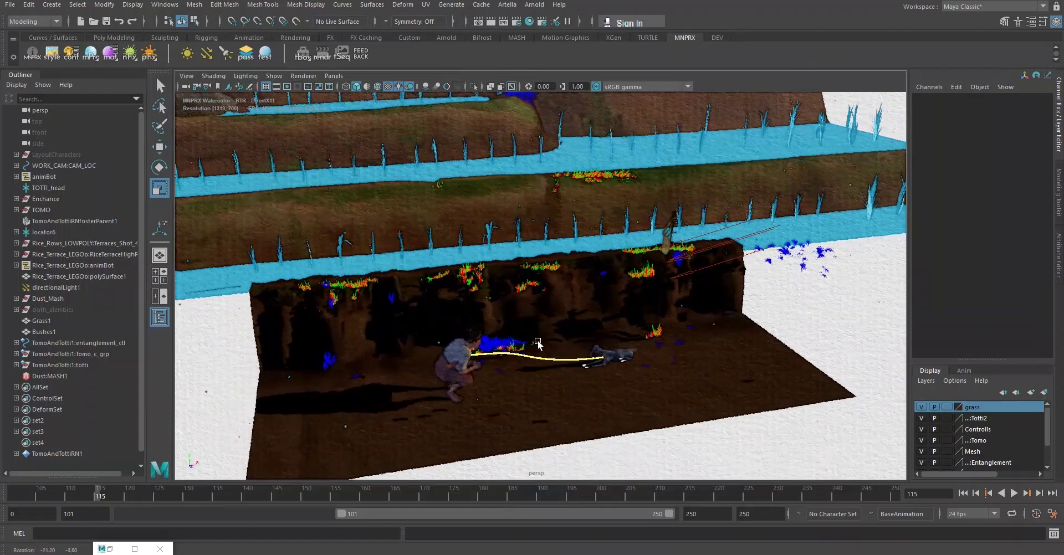
- Select the directional light and compare the shading of the upper terraces with that of the lower ground mesh
{"action": "left_click", "coordinate": [701, 249]}
{"action": "scroll", "coordinate": [447, 303], "scroll_direction": "down", "scroll_amount": 4}
{"action": "middle_click_drag", "start_coordinate": [404, 247], "coordinate": [453, 313], "text": "alt"}
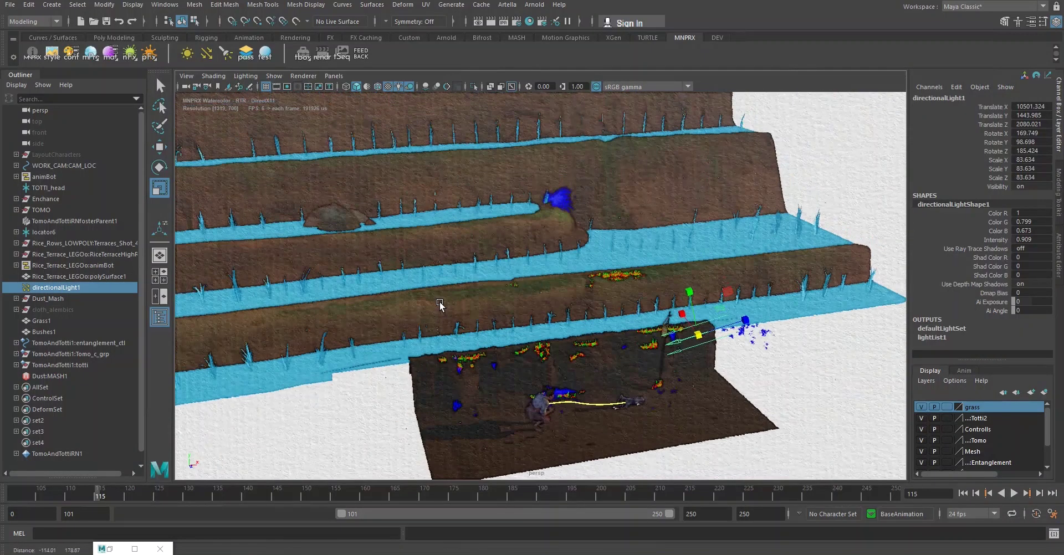
{"action": "left_click_drag", "start_coordinate": [453, 314], "coordinate": [411, 304], "text": "alt"}
{"action": "scroll", "coordinate": [430, 352], "scroll_direction": "up", "scroll_amount": 4}
{"action": "left_click_drag", "start_coordinate": [429, 353], "coordinate": [443, 356], "text": "alt"}
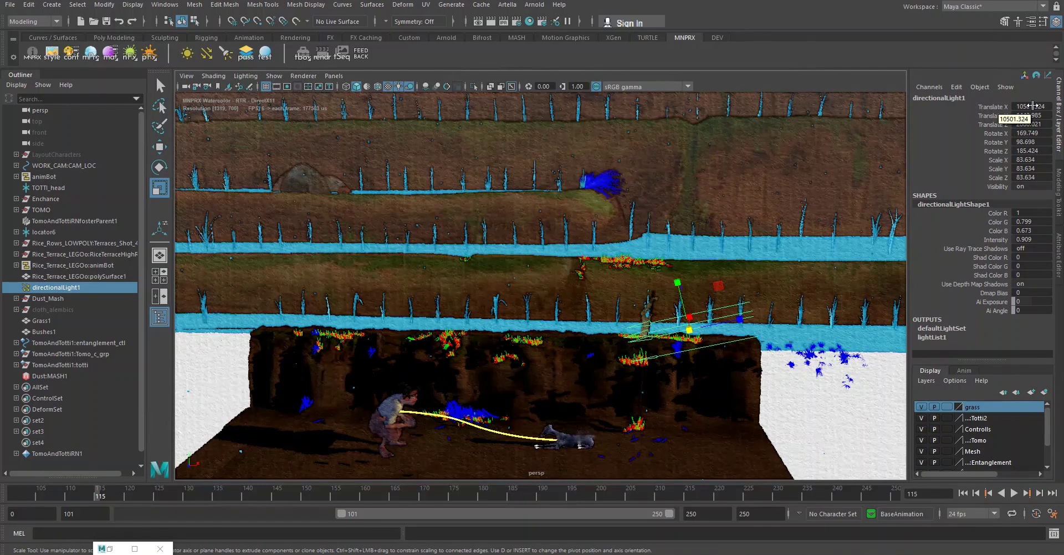
- Inspect the directional light's shadows around the character, along the lower wall and across the terraces above it
{"action": "right_click_drag", "start_coordinate": [443, 377], "coordinate": [626, 421], "text": "alt"}
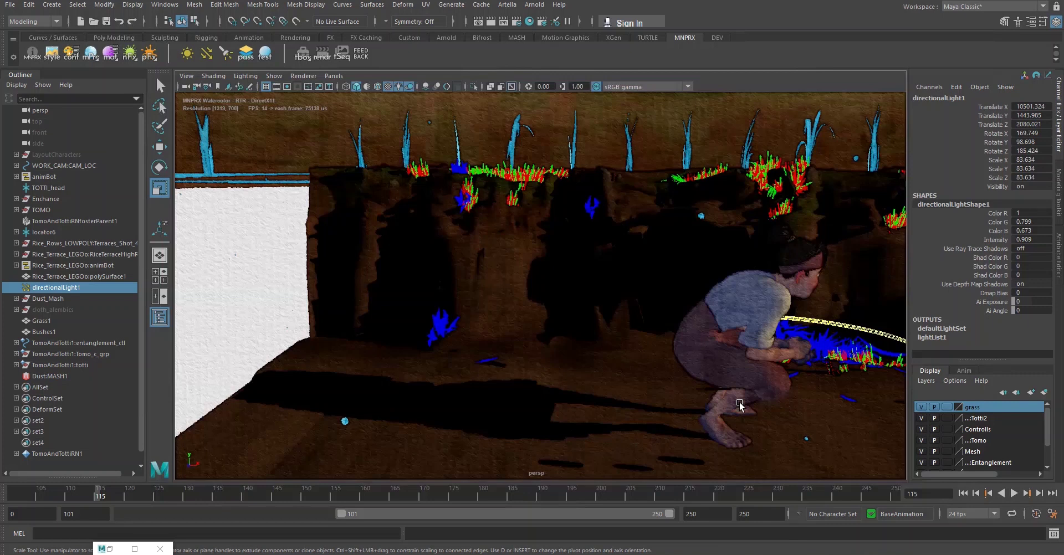
{"action": "right_click_drag", "start_coordinate": [739, 401], "coordinate": [620, 336], "text": "alt"}
{"action": "middle_click_drag", "start_coordinate": [621, 337], "coordinate": [599, 361], "text": "alt"}
{"action": "mouse_move", "coordinate": [599, 361]}
{"action": "right_mouse_down", "text": "alt"}
{"action": "mouse_move", "coordinate": [571, 357]}
{"action": "mouse_move", "coordinate": [596, 364]}
{"action": "right_mouse_up", "text": "alt"}
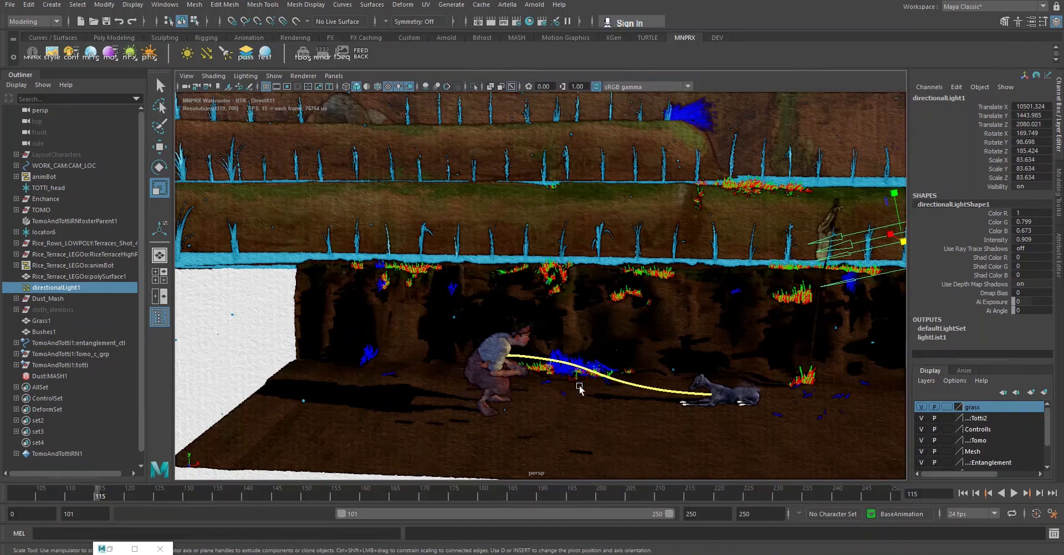
{"action": "middle_click_drag", "start_coordinate": [556, 391], "coordinate": [395, 391], "text": "alt"}
{"action": "left_click_drag", "start_coordinate": [394, 391], "coordinate": [394, 393], "text": "alt"}
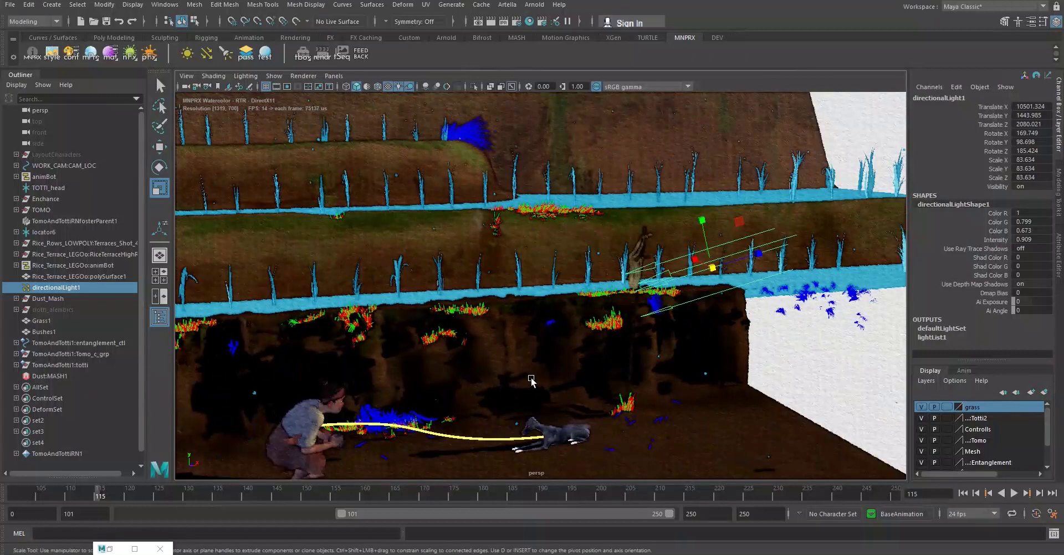
{"action": "middle_click_drag", "start_coordinate": [534, 379], "coordinate": [523, 366], "text": "alt"}
{"action": "right_click_drag", "start_coordinate": [554, 361], "coordinate": [478, 368], "text": "alt"}
{"action": "left_click_drag", "start_coordinate": [477, 368], "coordinate": [449, 374], "text": "alt"}
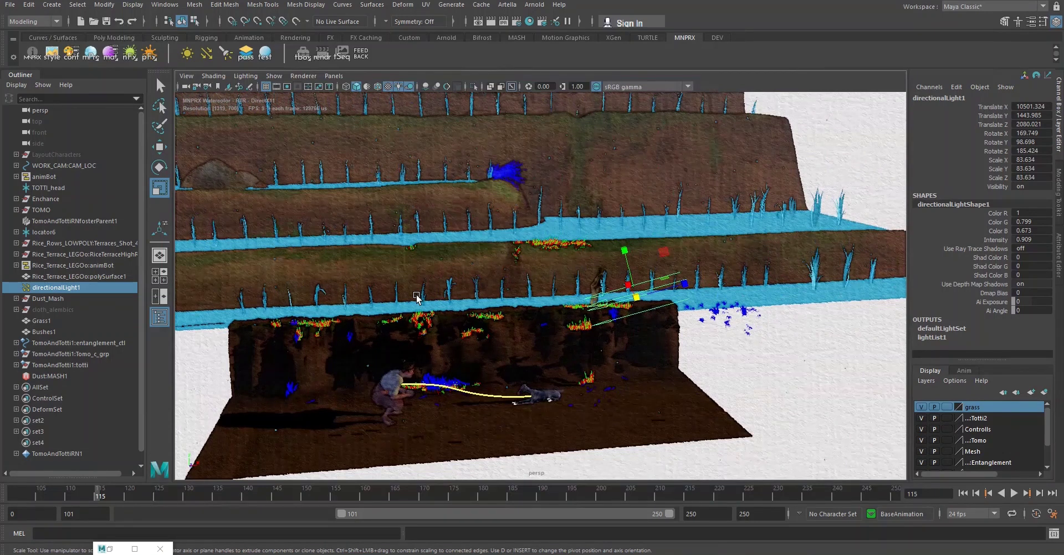
{"action": "scroll", "coordinate": [520, 305], "scroll_direction": "up", "scroll_amount": 5}
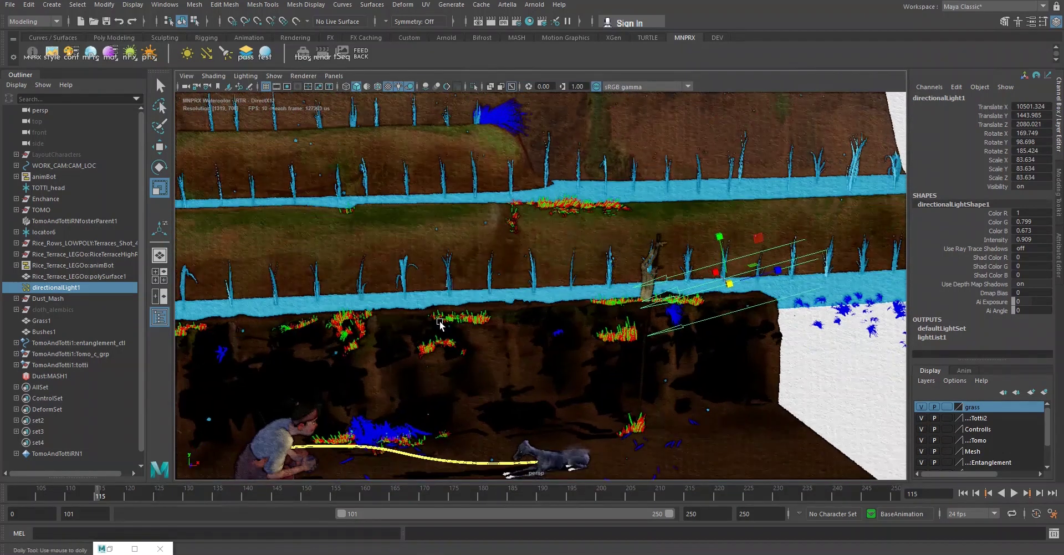
{"action": "scroll", "coordinate": [435, 322], "scroll_direction": "down", "scroll_amount": 3}
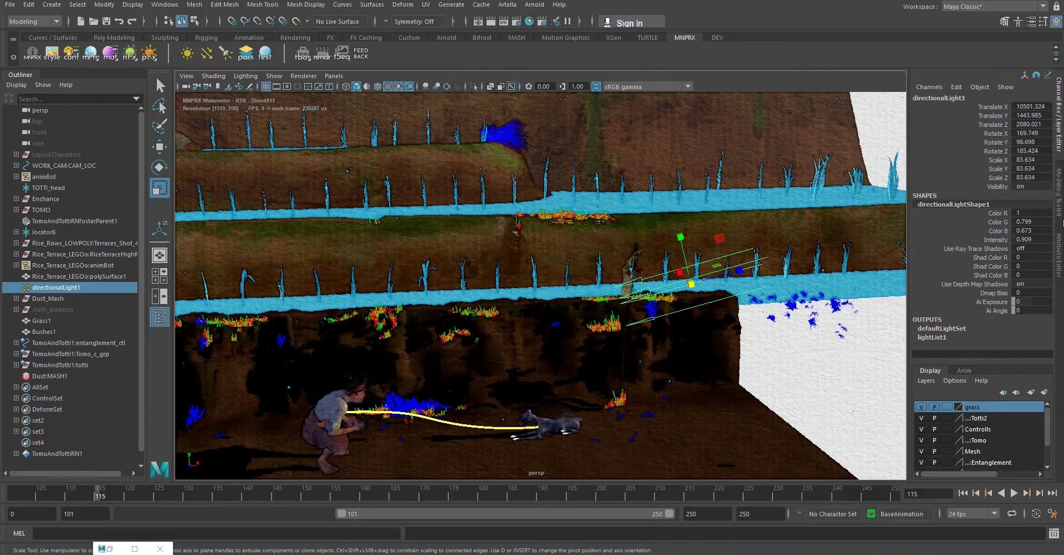
- Change the directional light's type to Spot Light
{"action": "left_click", "coordinate": [1058, 252]}
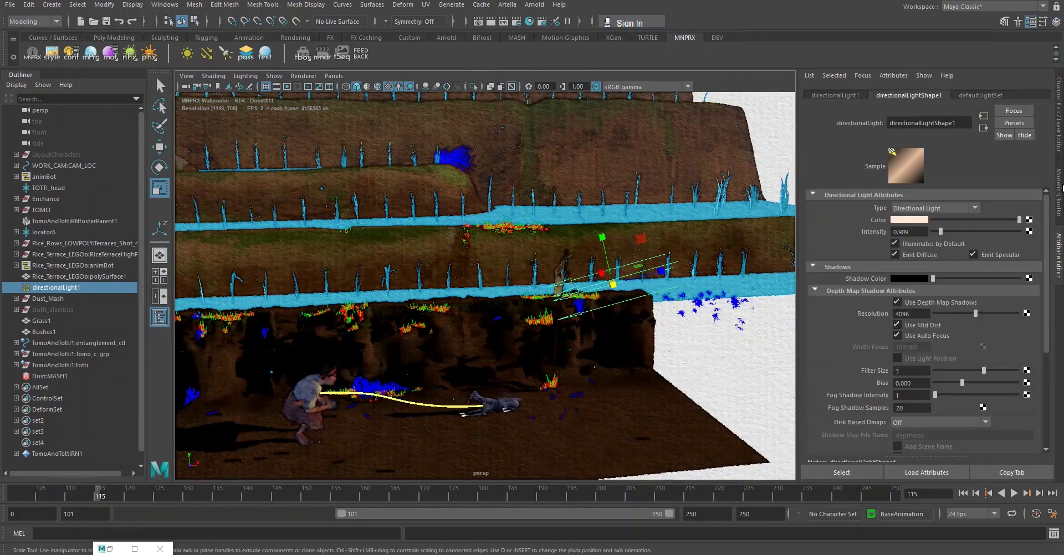
{"action": "scroll", "coordinate": [867, 296], "scroll_direction": "down", "scroll_amount": 2}
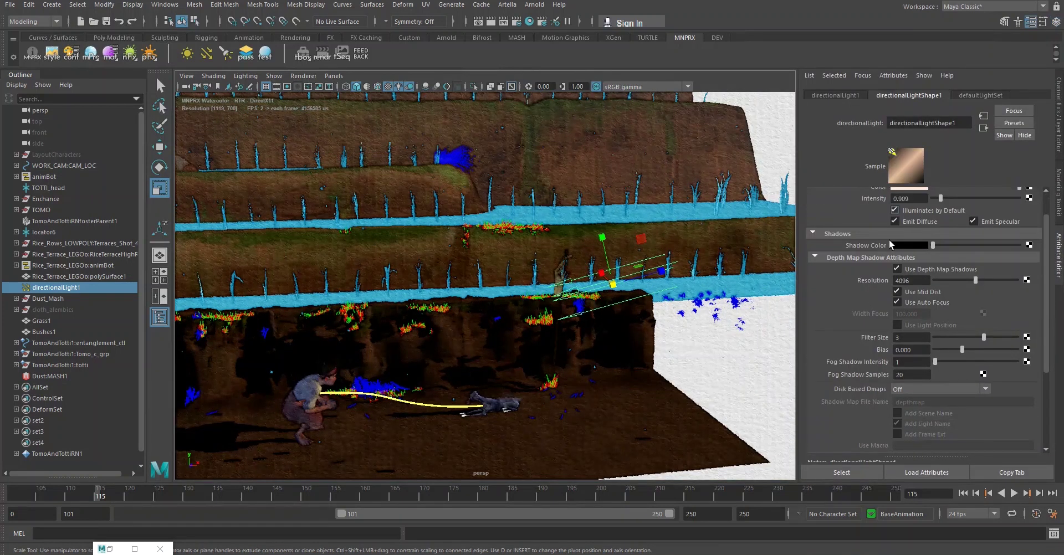
{"action": "scroll", "coordinate": [867, 294], "scroll_direction": "up", "scroll_amount": 2}
{"action": "left_click", "coordinate": [945, 208]}
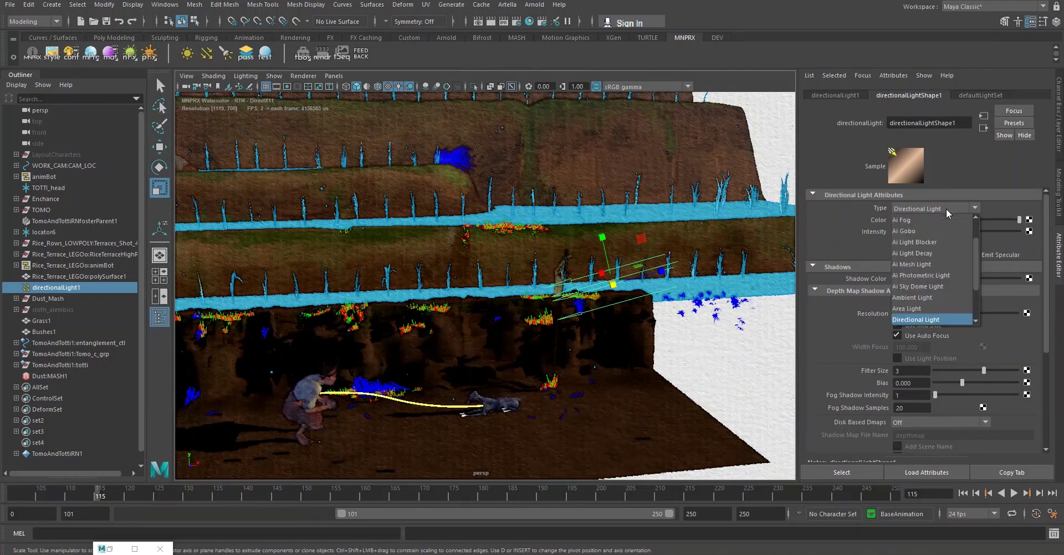
{"action": "scroll", "coordinate": [923, 305], "scroll_direction": "down", "scroll_amount": 2}
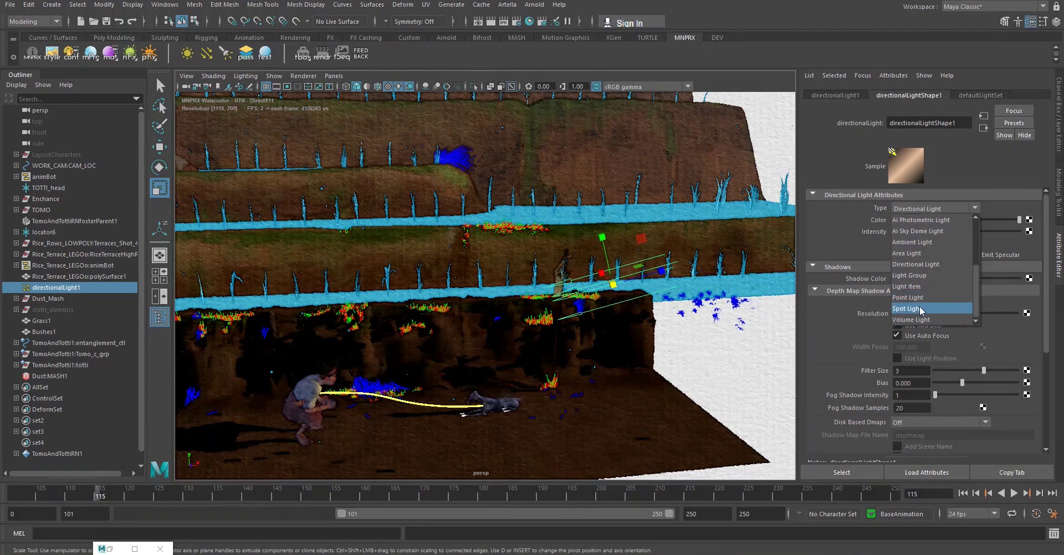
{"action": "left_click", "coordinate": [920, 308]}
- Examine the spot light's cone and the shadows it casts around the crouching character, the animal and the lower wall
{"action": "left_click_drag", "start_coordinate": [531, 327], "coordinate": [410, 331], "text": "alt"}
{"action": "middle_click_drag", "start_coordinate": [410, 331], "coordinate": [564, 282], "text": "alt"}
{"action": "scroll", "coordinate": [528, 292], "scroll_direction": "up", "scroll_amount": 10}
{"action": "middle_click_drag", "start_coordinate": [445, 388], "coordinate": [481, 342], "text": "alt"}
{"action": "left_click_drag", "start_coordinate": [481, 342], "coordinate": [489, 326], "text": "alt"}
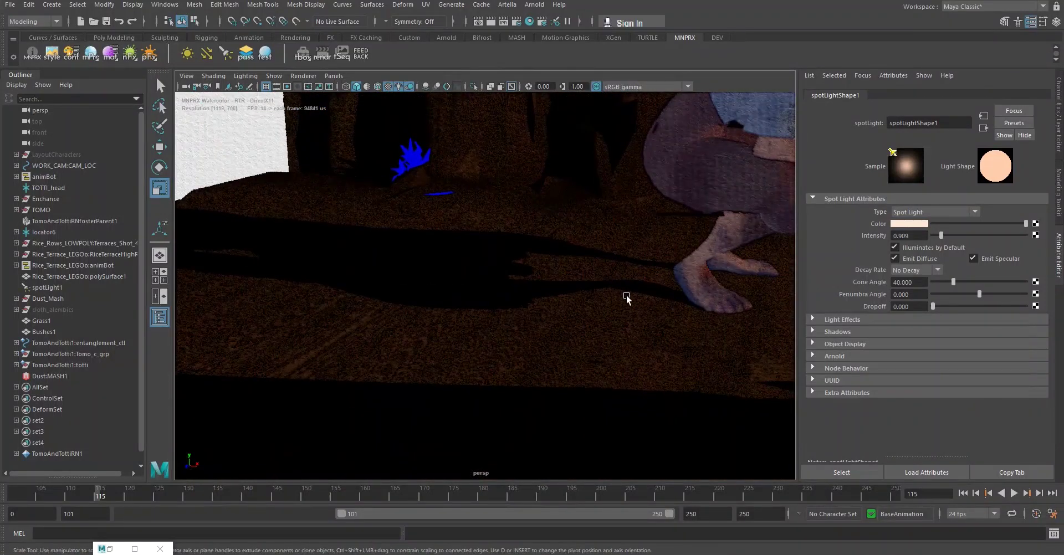
{"action": "scroll", "coordinate": [681, 303], "scroll_direction": "down", "scroll_amount": 10}
{"action": "middle_click_drag", "start_coordinate": [708, 267], "coordinate": [617, 302], "text": "alt"}
{"action": "left_click_drag", "start_coordinate": [618, 302], "coordinate": [663, 299], "text": "alt"}
{"action": "middle_click_drag", "start_coordinate": [663, 300], "coordinate": [528, 302], "text": "alt"}
{"action": "scroll", "coordinate": [528, 302], "scroll_direction": "down", "scroll_amount": 5}
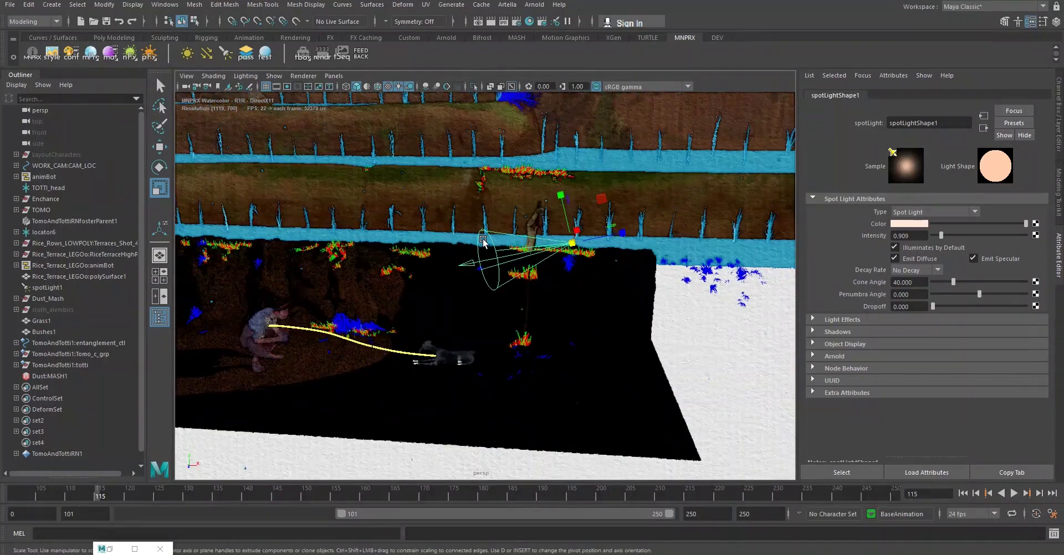
{"action": "middle_click_drag", "start_coordinate": [499, 247], "coordinate": [516, 267], "text": "alt"}
- Move the spot light away from the character, out past the end of the terraces and up beside the upper rows
{"action": "key", "text": "w"}
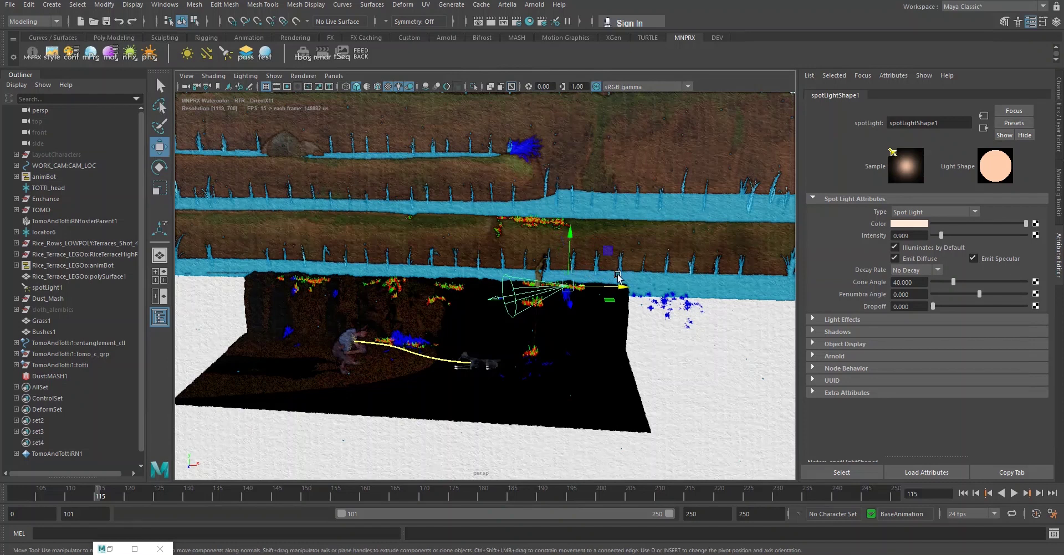
{"action": "left_click_drag", "start_coordinate": [621, 287], "coordinate": [755, 285]}
{"action": "scroll", "coordinate": [677, 295], "scroll_direction": "down", "scroll_amount": 5}
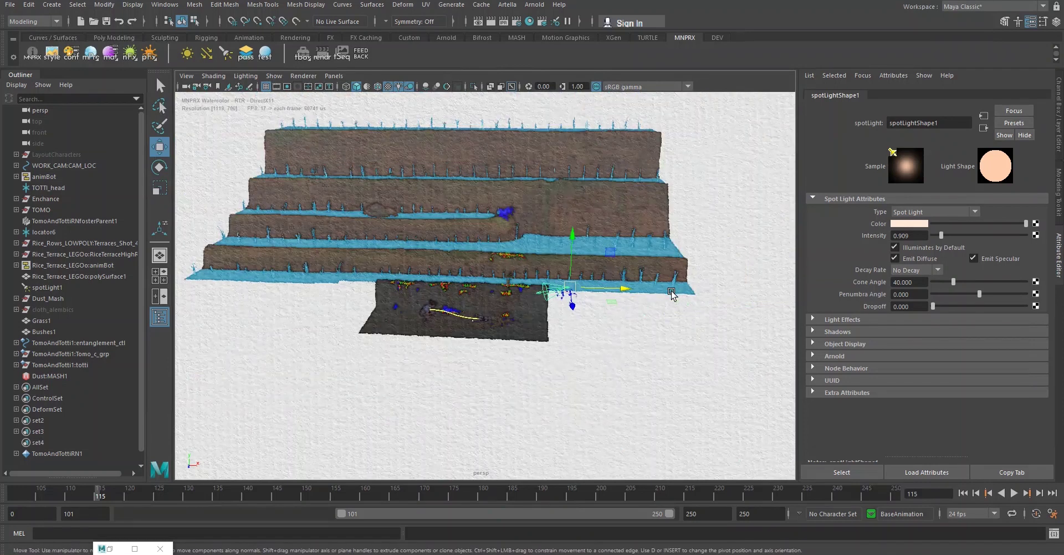
{"action": "left_click_drag", "start_coordinate": [627, 287], "coordinate": [733, 283]}
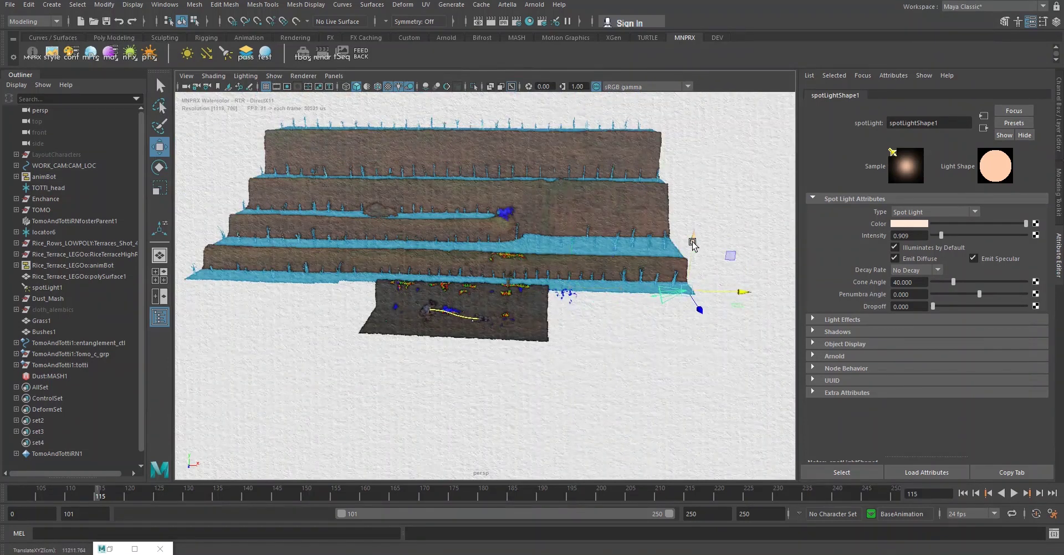
{"action": "left_click_drag", "start_coordinate": [693, 240], "coordinate": [662, 164]}
- Rotate the spot light to aim its cone at the ground mesh and the lower terraces
{"action": "key", "text": "e"}
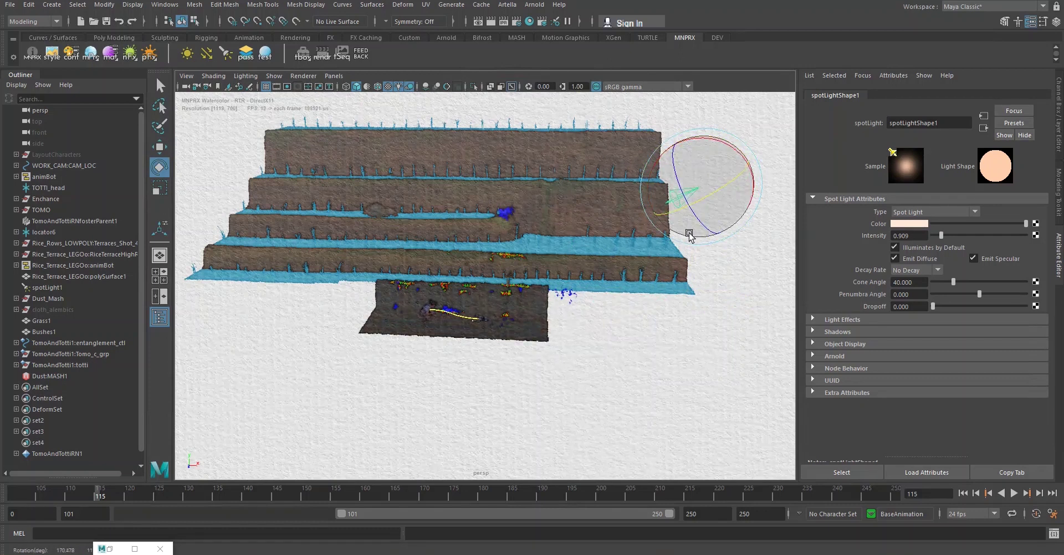
{"action": "left_click_drag", "start_coordinate": [681, 233], "coordinate": [770, 238], "text": "alt"}
{"action": "key", "text": "r"}
{"action": "key", "text": "e"}
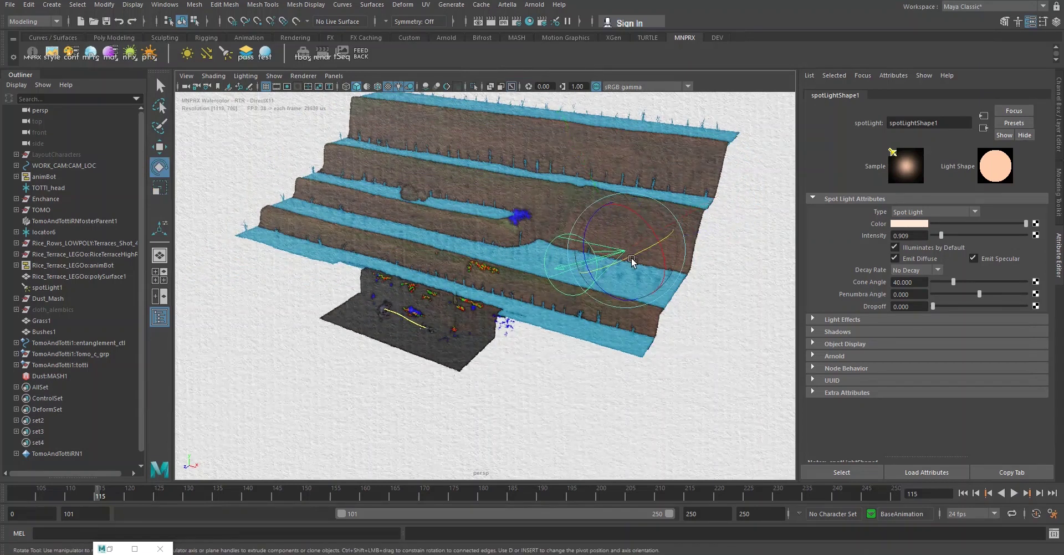
{"action": "left_click_drag", "start_coordinate": [631, 257], "coordinate": [643, 241]}
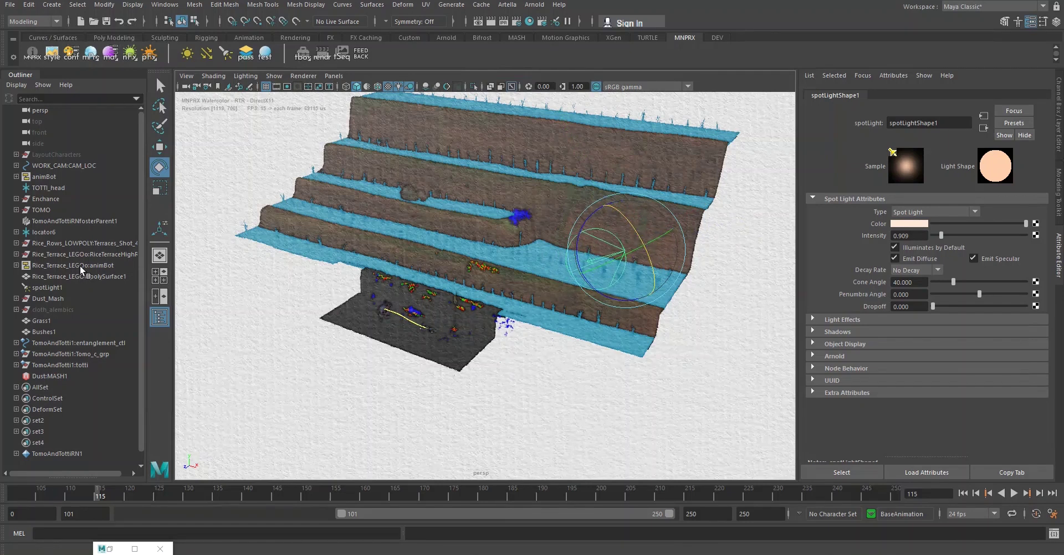
- Look through the spot light and orbit and shift its view over the terraces
{"action": "middle_click_drag", "start_coordinate": [48, 290], "coordinate": [233, 295]}
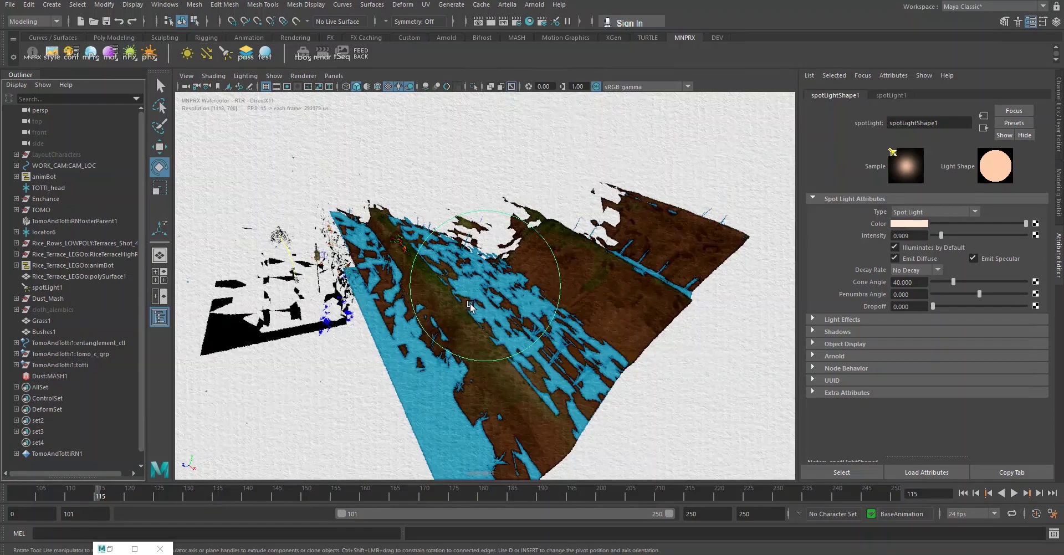
{"action": "left_click_drag", "start_coordinate": [504, 303], "coordinate": [397, 305], "text": "alt"}
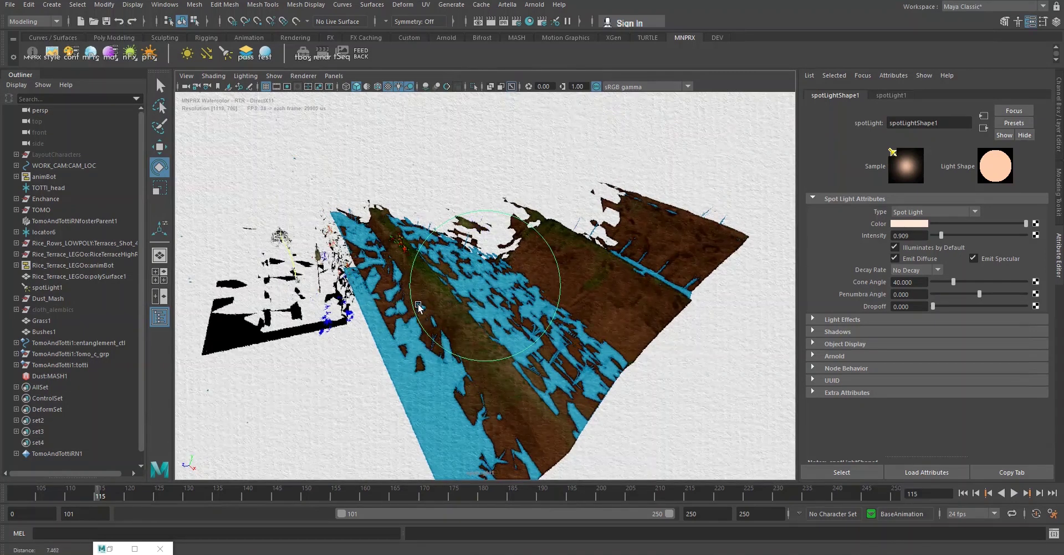
{"action": "right_click_drag", "start_coordinate": [439, 304], "coordinate": [475, 306], "text": "alt"}
{"action": "middle_click_drag", "start_coordinate": [475, 305], "coordinate": [643, 265], "text": "alt"}
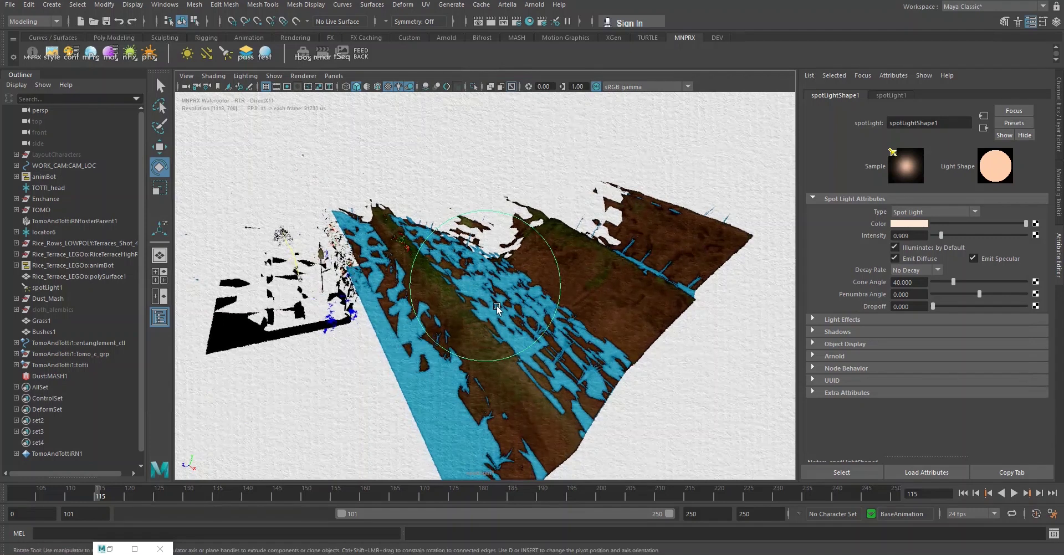
- Frame the animal's body in the spot light's view, then pull back to take in the ground mesh and terraces
{"action": "left_click", "coordinate": [309, 280]}
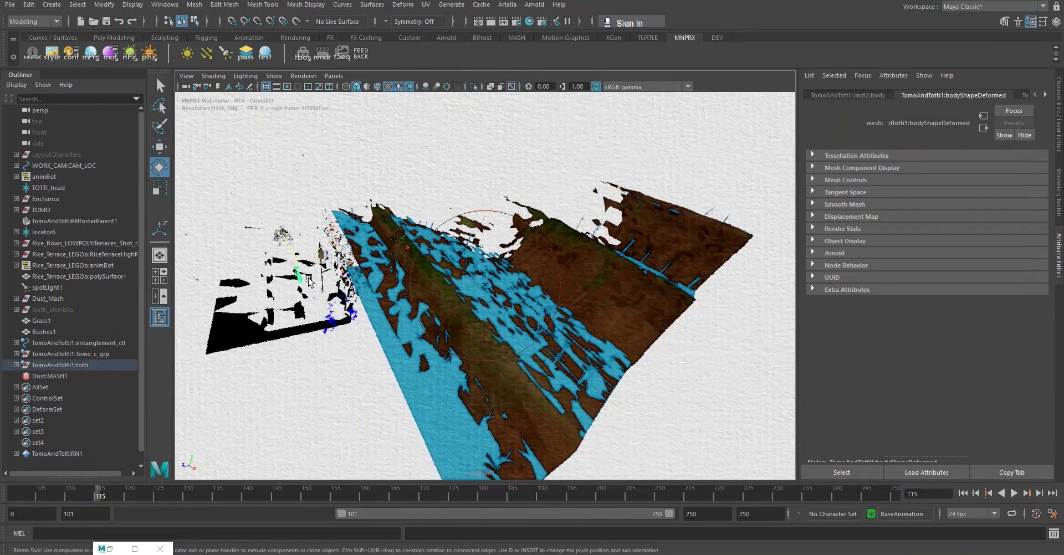
{"action": "key", "text": "f"}
{"action": "scroll", "coordinate": [455, 304], "scroll_direction": "down", "scroll_amount": 10}
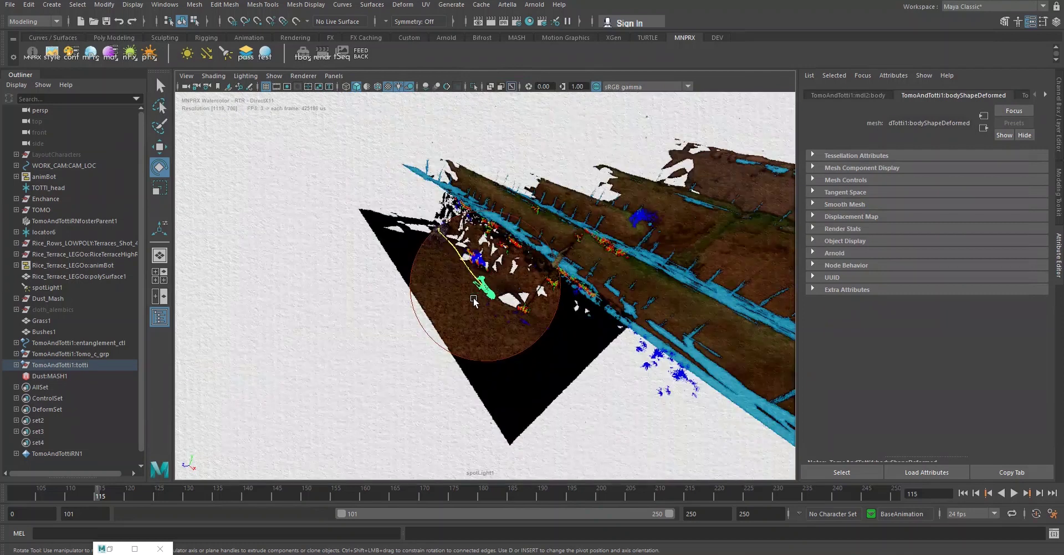
{"action": "scroll", "coordinate": [579, 290], "scroll_direction": "down", "scroll_amount": 4}
{"action": "middle_click_drag", "start_coordinate": [601, 288], "coordinate": [503, 296], "text": "alt"}
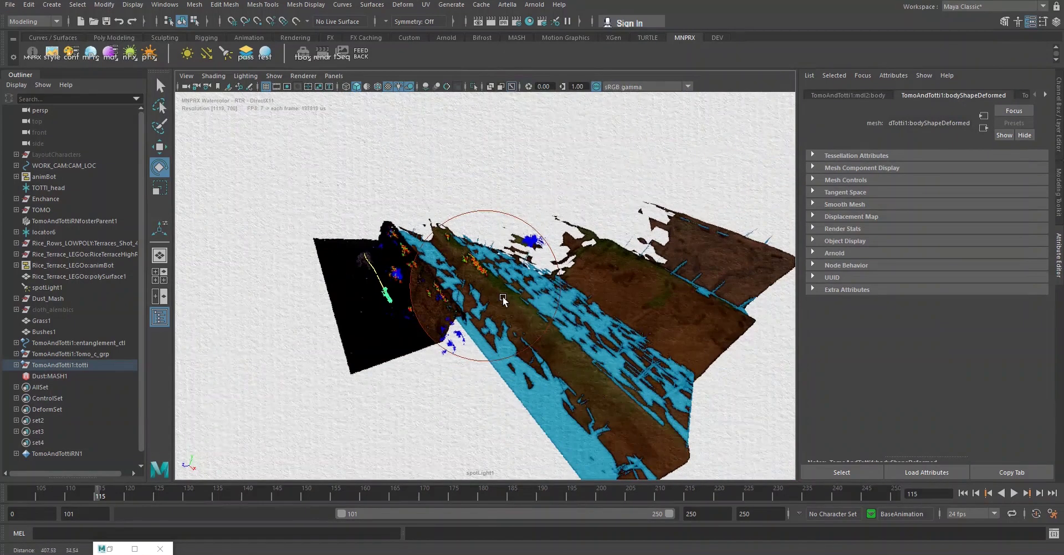
{"action": "right_click_drag", "start_coordinate": [510, 298], "coordinate": [486, 313], "text": "alt"}
- Set the spot light view's camera clip planes to 100 near and 10000 far
{"action": "left_click", "coordinate": [186, 76]}
{"action": "left_click", "coordinate": [202, 81]}
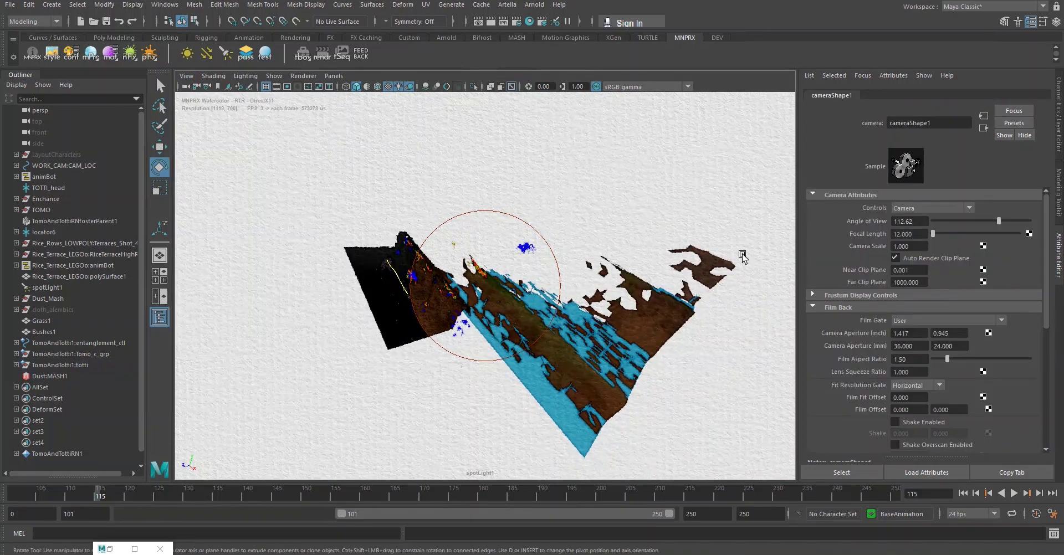
{"action": "scroll", "coordinate": [856, 255], "scroll_direction": "down", "scroll_amount": 3}
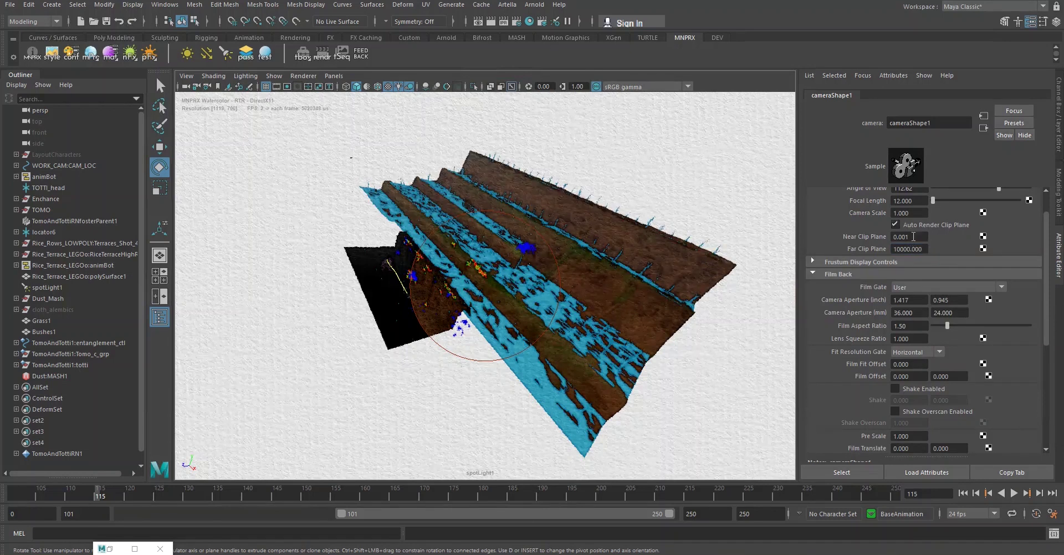
{"action": "type", "text": "100"}
{"action": "key", "text": "Return"}
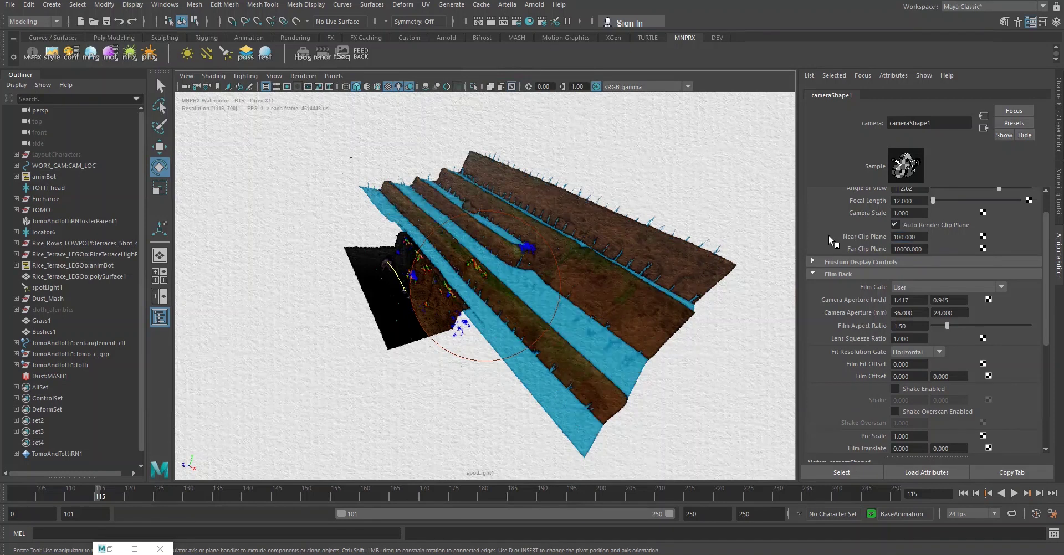
- Pull the spot light's view far back until all terraces and the ground mesh fit inside the cone circle
{"action": "right_click_drag", "start_coordinate": [513, 273], "coordinate": [266, 282], "text": "alt"}
{"action": "left_click_drag", "start_coordinate": [507, 279], "coordinate": [503, 292], "text": "alt"}
{"action": "right_click_drag", "start_coordinate": [503, 292], "coordinate": [437, 303], "text": "alt"}
{"action": "left_click_drag", "start_coordinate": [507, 294], "coordinate": [482, 302], "text": "alt"}
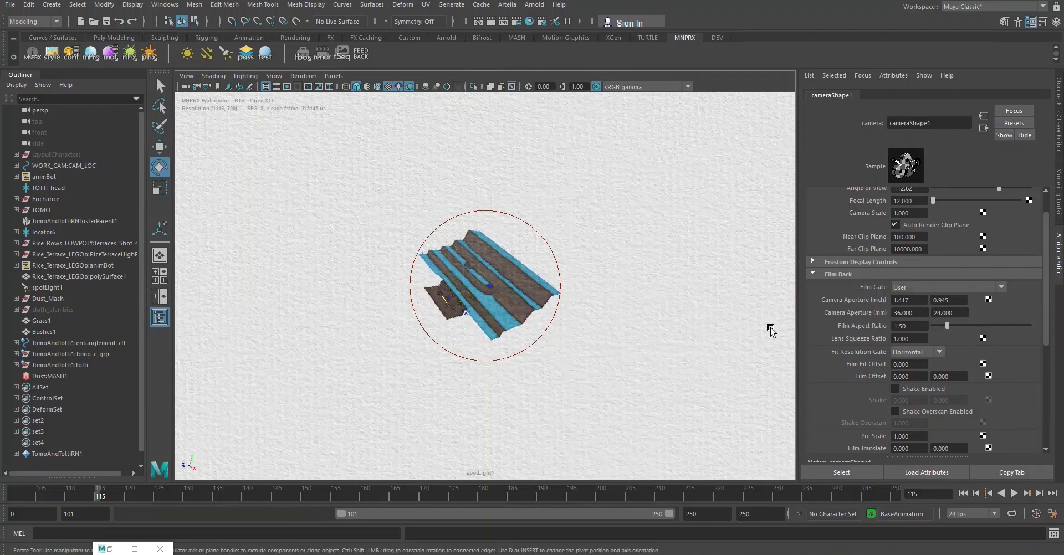
{"action": "scroll", "coordinate": [851, 336], "scroll_direction": "up", "scroll_amount": 2}
{"action": "left_click", "coordinate": [1058, 140]}
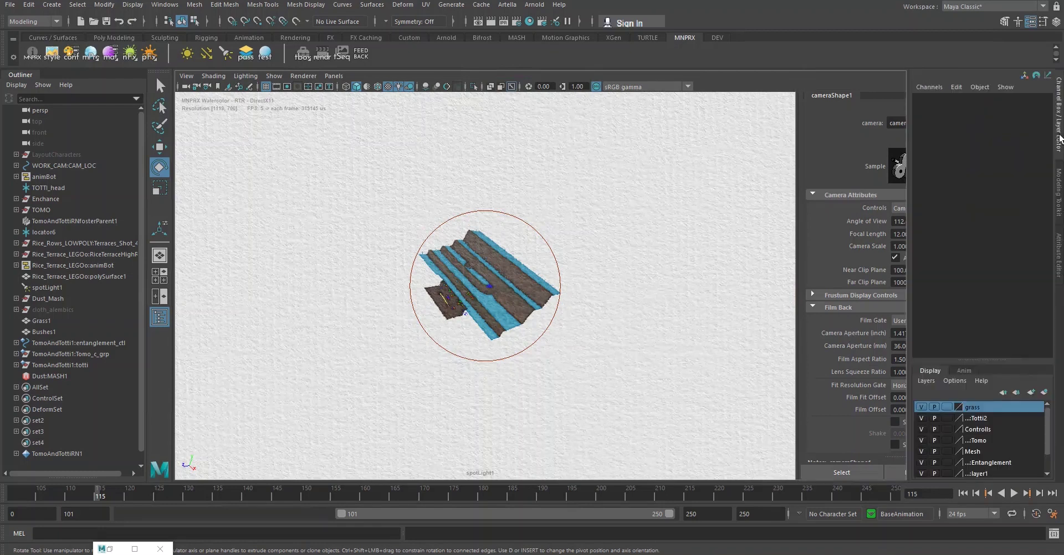
{"action": "left_click", "coordinate": [1058, 256]}
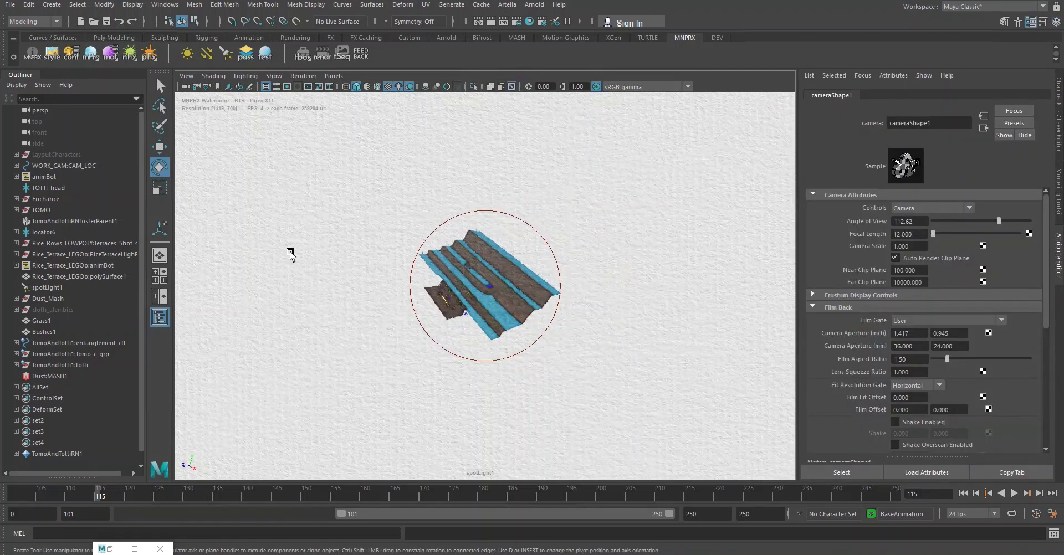
{"action": "left_click", "coordinate": [226, 180]}
{"action": "left_click", "coordinate": [187, 76]}
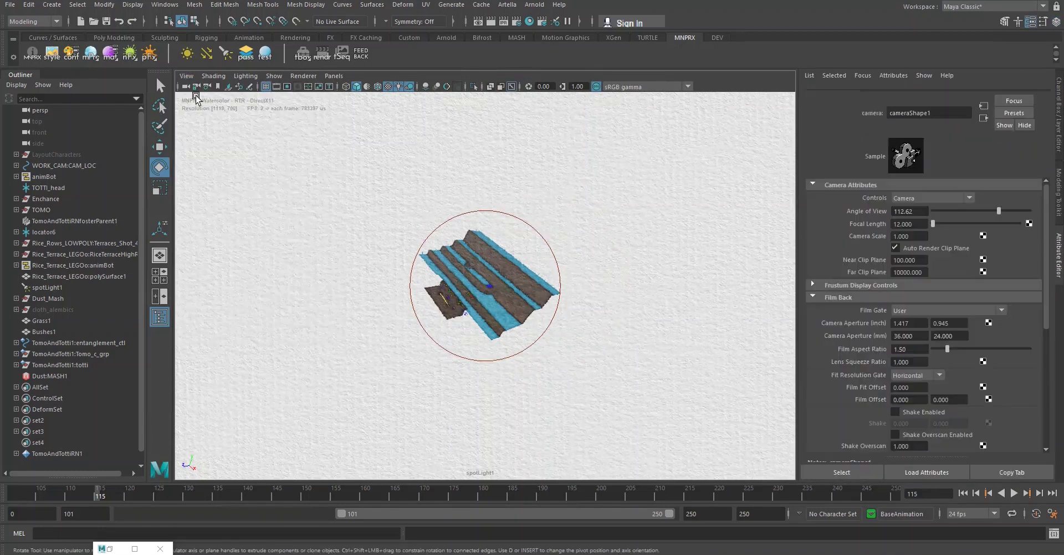
{"action": "left_click", "coordinate": [271, 194]}
- Select the spot light and review its depth map shadow attributes
{"action": "left_click", "coordinate": [52, 287]}
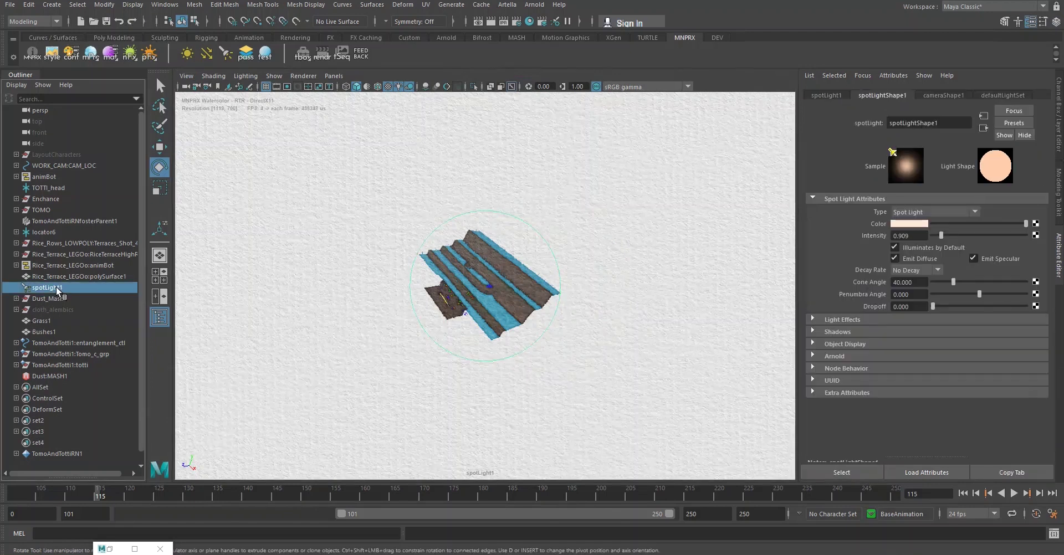
{"action": "left_click", "coordinate": [826, 332]}
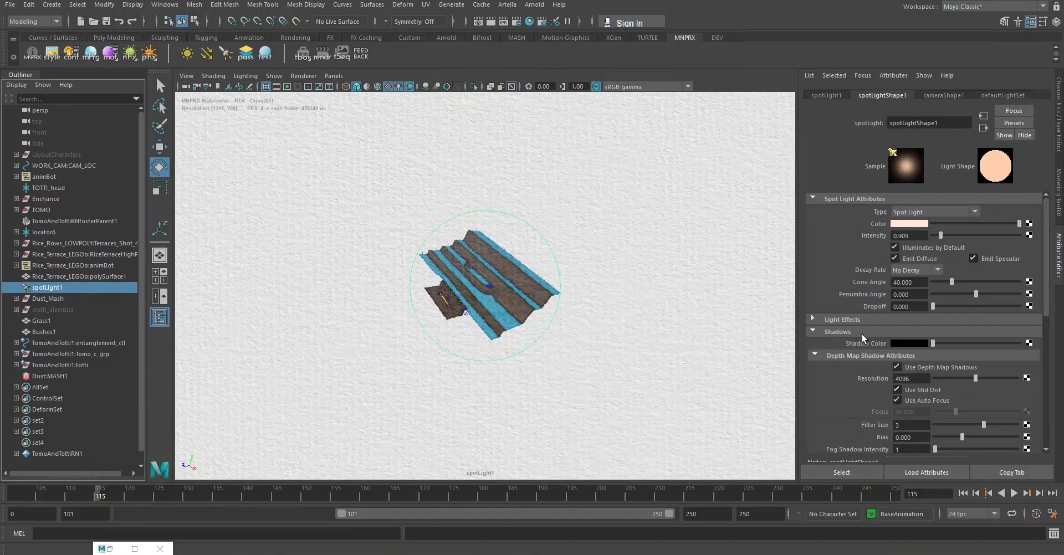
{"action": "scroll", "coordinate": [862, 334], "scroll_direction": "down", "scroll_amount": 3}
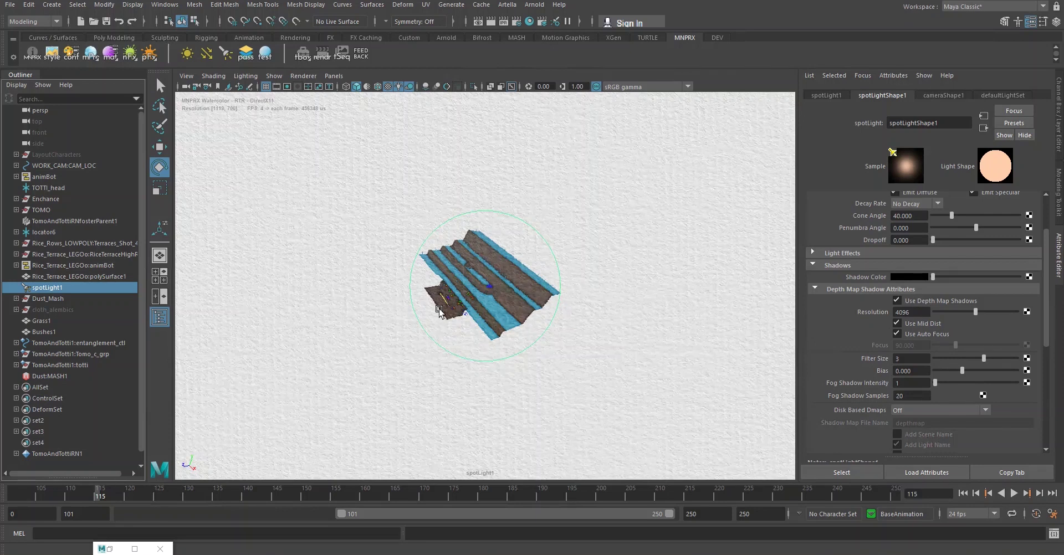
- Return to the perspective camera and examine the spot light's shadows up close around the character and the animal
{"action": "left_click", "coordinate": [52, 109]}
{"action": "middle_click_drag", "start_coordinate": [452, 165], "coordinate": [450, 168]}
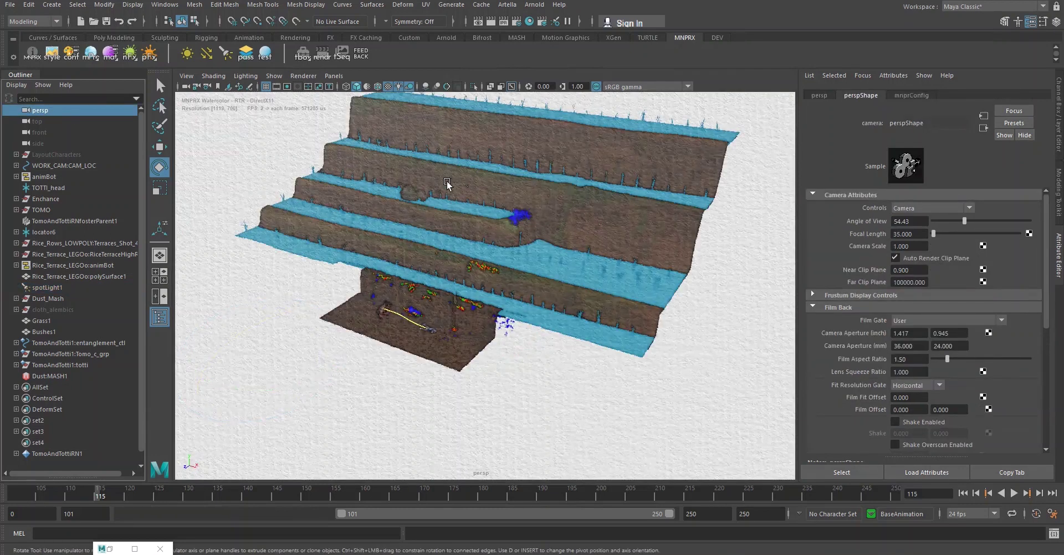
{"action": "middle_click_drag", "start_coordinate": [498, 215], "coordinate": [511, 258], "text": "alt"}
{"action": "scroll", "coordinate": [511, 258], "scroll_direction": "up", "scroll_amount": 4}
{"action": "left_click_drag", "start_coordinate": [453, 335], "coordinate": [569, 360], "text": "alt"}
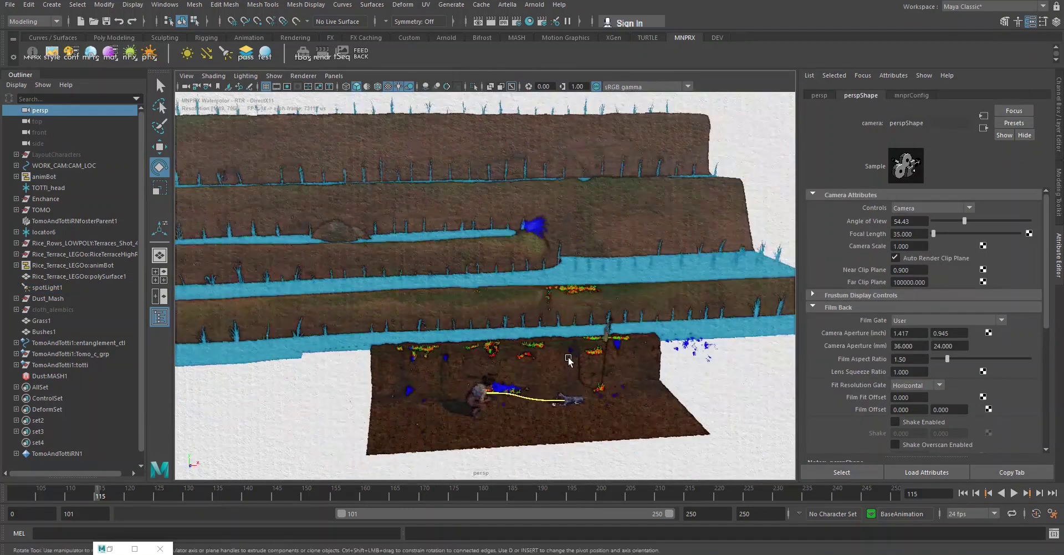
{"action": "middle_click_drag", "start_coordinate": [568, 360], "coordinate": [525, 312], "text": "alt"}
{"action": "scroll", "coordinate": [511, 315], "scroll_direction": "up", "scroll_amount": 4}
{"action": "middle_click_drag", "start_coordinate": [444, 331], "coordinate": [492, 297], "text": "alt"}
{"action": "right_click_drag", "start_coordinate": [493, 298], "coordinate": [439, 336], "text": "alt"}
{"action": "left_click_drag", "start_coordinate": [438, 335], "coordinate": [466, 357], "text": "alt"}
{"action": "right_click_drag", "start_coordinate": [466, 355], "coordinate": [421, 363], "text": "alt"}
{"action": "middle_click_drag", "start_coordinate": [427, 371], "coordinate": [475, 368], "text": "alt"}
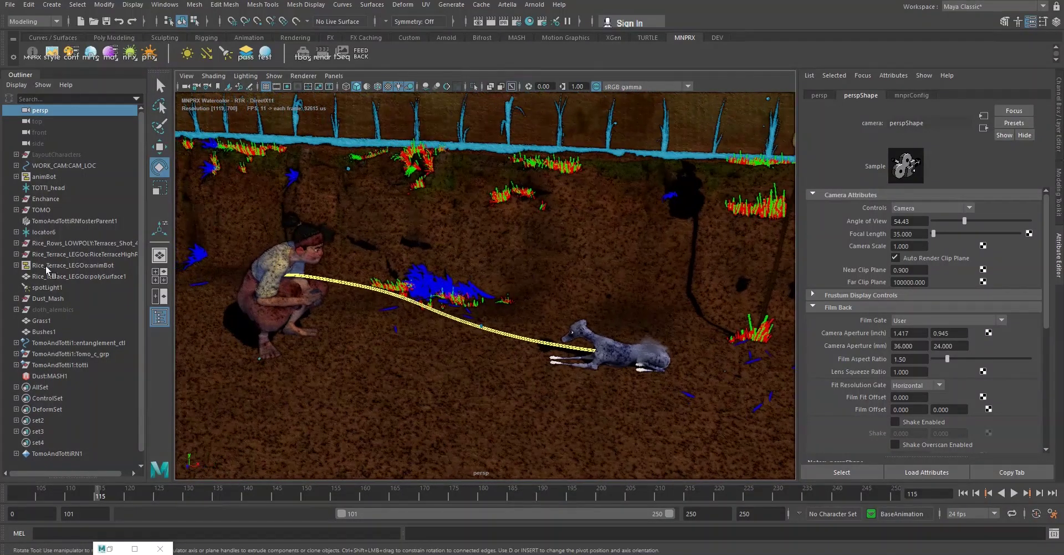
- Rename the spot light as KeyLight and set its depth map shadow bias to 0.001
{"action": "left_click", "coordinate": [49, 289]}
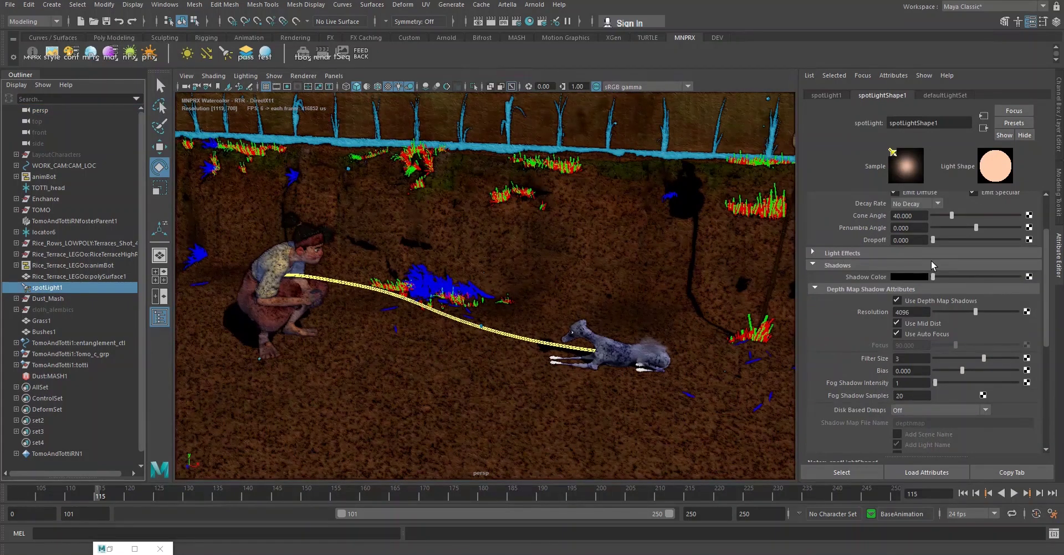
{"action": "double_click", "coordinate": [49, 289]}
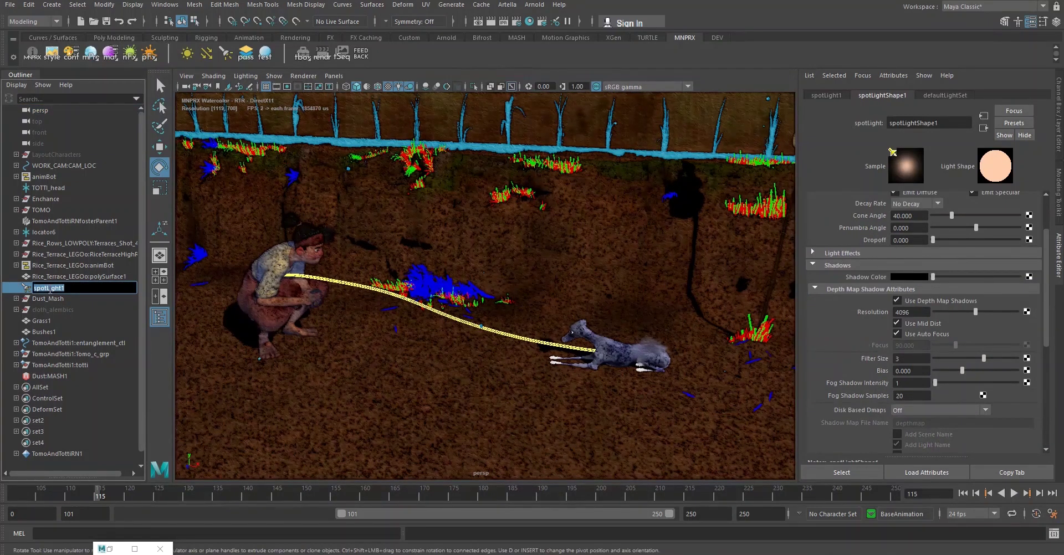
{"action": "type", "text": "mai"}
{"action": "key", "text": "Return"}
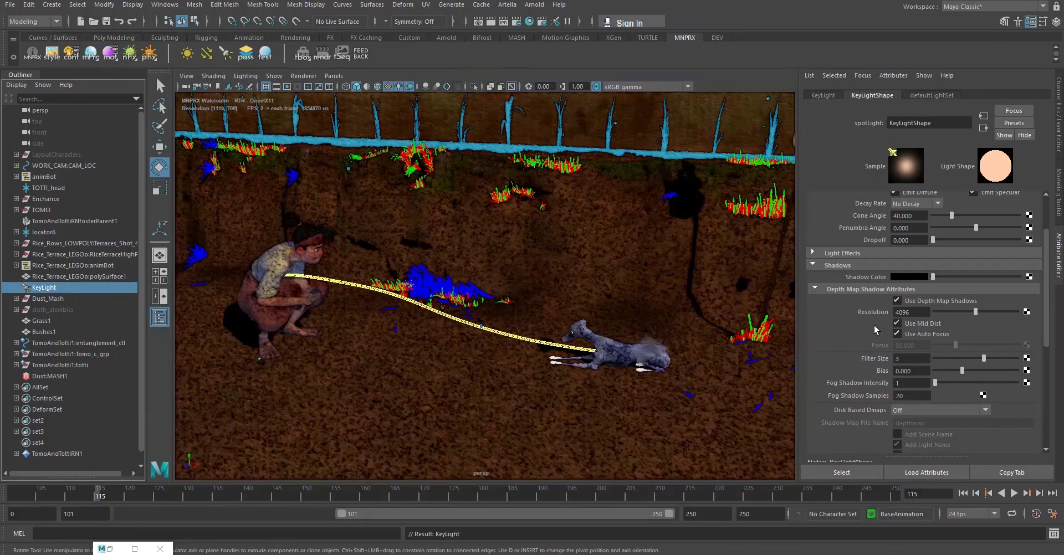
{"action": "left_click", "coordinate": [919, 371]}
{"action": "key", "text": "Return"}
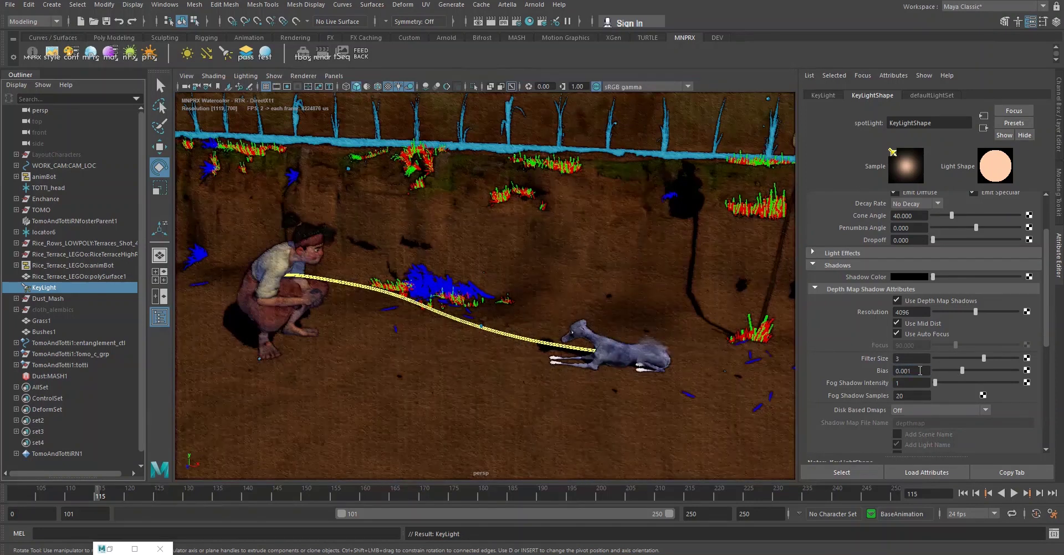
- Examine the key light's shadows up close around the pole, the grass tufts, the animal and the crouching character
{"action": "left_click_drag", "start_coordinate": [416, 363], "coordinate": [538, 350], "text": "alt"}
{"action": "right_click_drag", "start_coordinate": [538, 351], "coordinate": [656, 359], "text": "alt"}
{"action": "left_click_drag", "start_coordinate": [656, 358], "coordinate": [582, 340], "text": "alt"}
{"action": "right_click_drag", "start_coordinate": [582, 340], "coordinate": [656, 339], "text": "alt"}
{"action": "left_click_drag", "start_coordinate": [655, 339], "coordinate": [627, 378], "text": "alt"}
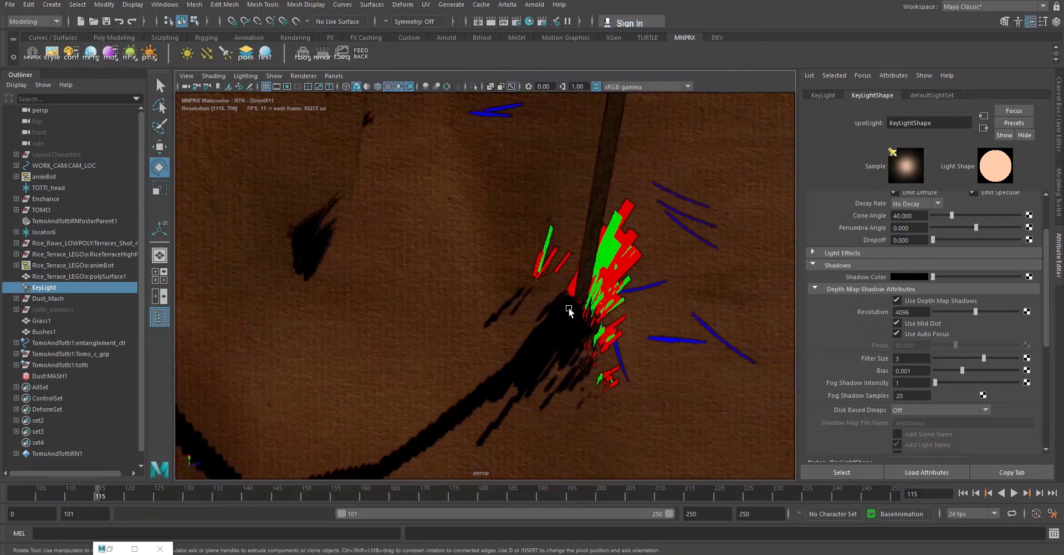
{"action": "left_click_drag", "start_coordinate": [563, 376], "coordinate": [532, 375], "text": "alt"}
{"action": "right_click_drag", "start_coordinate": [532, 375], "coordinate": [522, 371], "text": "alt"}
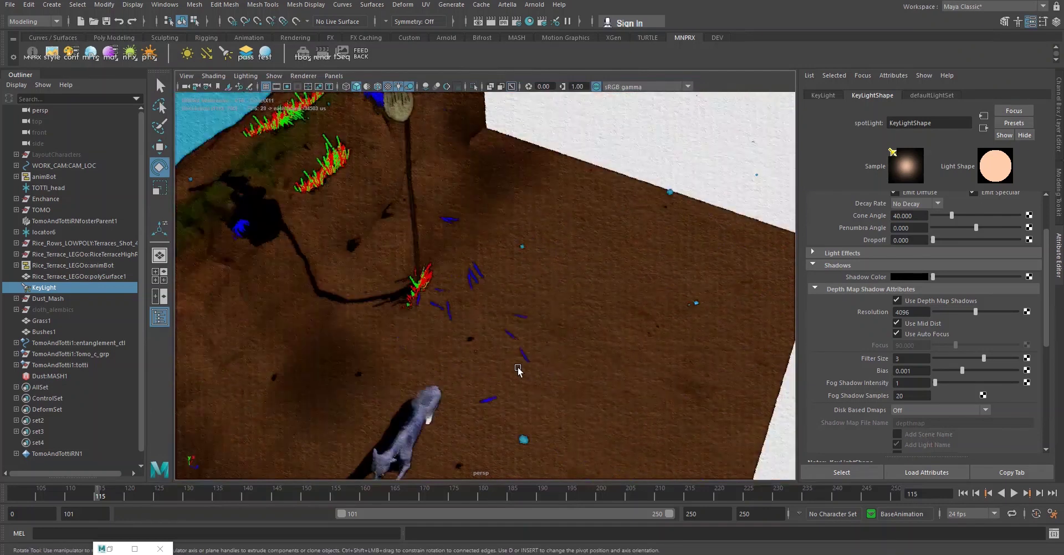
{"action": "left_click_drag", "start_coordinate": [523, 371], "coordinate": [431, 365], "text": "alt"}
{"action": "middle_click_drag", "start_coordinate": [431, 366], "coordinate": [630, 354], "text": "alt"}
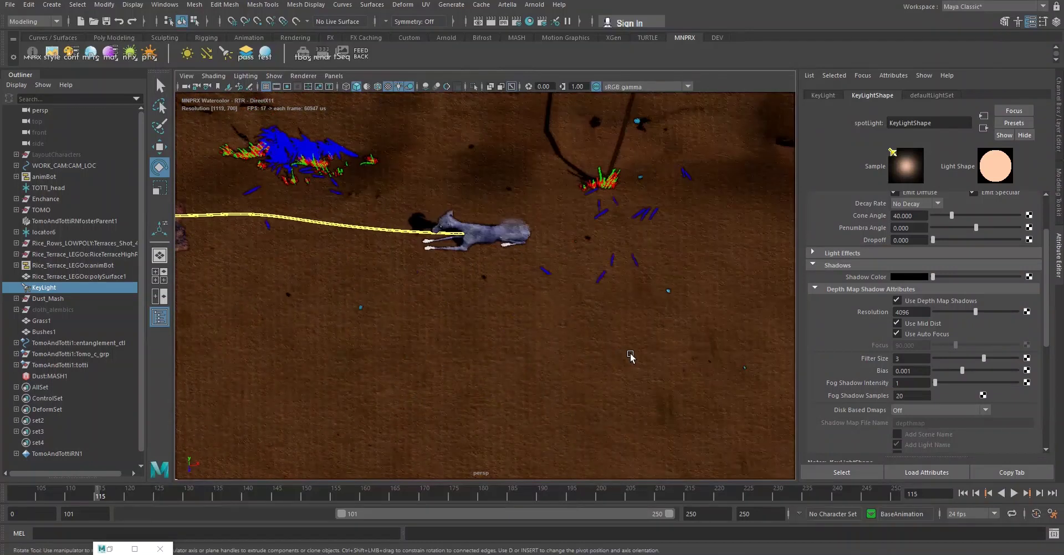
{"action": "left_click_drag", "start_coordinate": [506, 268], "coordinate": [595, 261], "text": "alt"}
{"action": "middle_click_drag", "start_coordinate": [595, 260], "coordinate": [595, 353], "text": "alt"}
{"action": "left_click_drag", "start_coordinate": [595, 353], "coordinate": [605, 355], "text": "alt"}
{"action": "middle_click_drag", "start_coordinate": [625, 337], "coordinate": [584, 374], "text": "alt"}
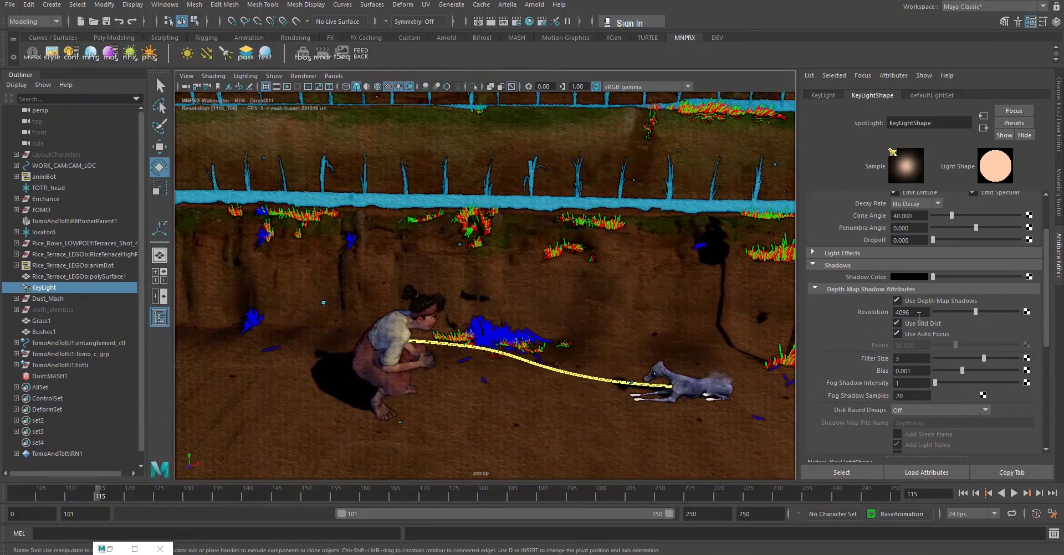
- Freeze the transformations of the Rice_Rows_LOWPOLY:Terraces_Shot_40 group
{"action": "left_click_drag", "start_coordinate": [532, 215], "coordinate": [527, 364], "text": "alt"}
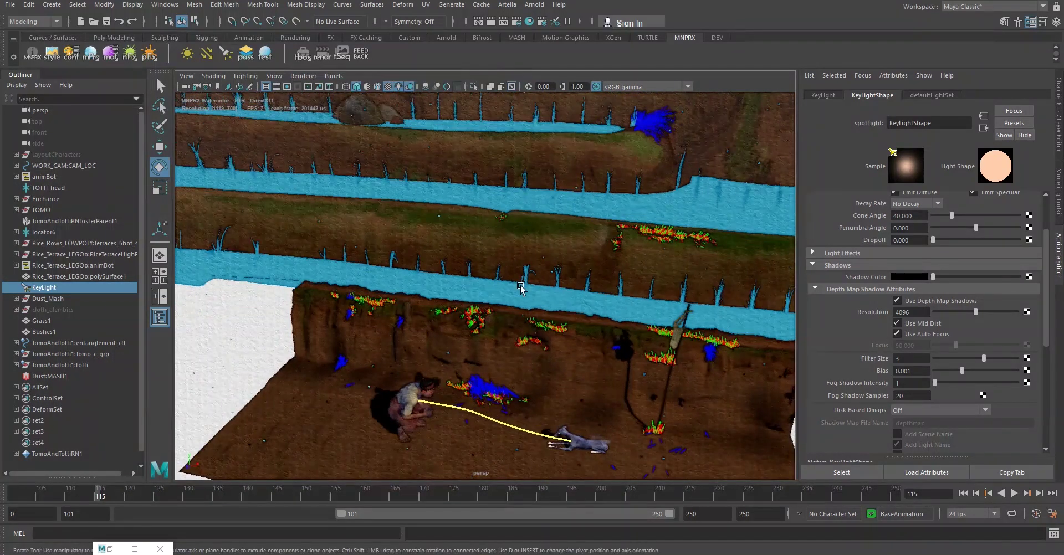
{"action": "scroll", "coordinate": [474, 305], "scroll_direction": "up", "scroll_amount": 5}
{"action": "left_click", "coordinate": [562, 275]}
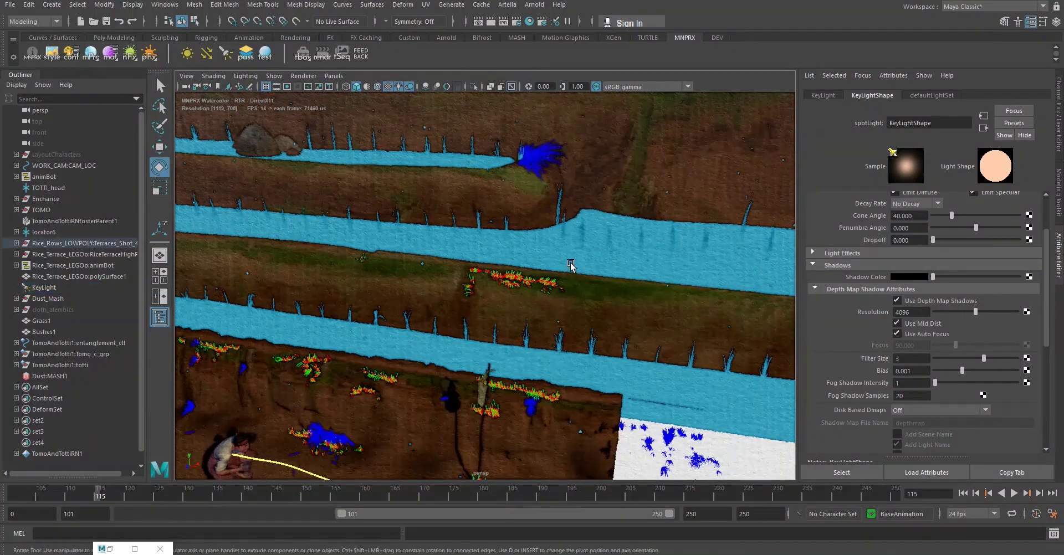
{"action": "left_click", "coordinate": [533, 194]}
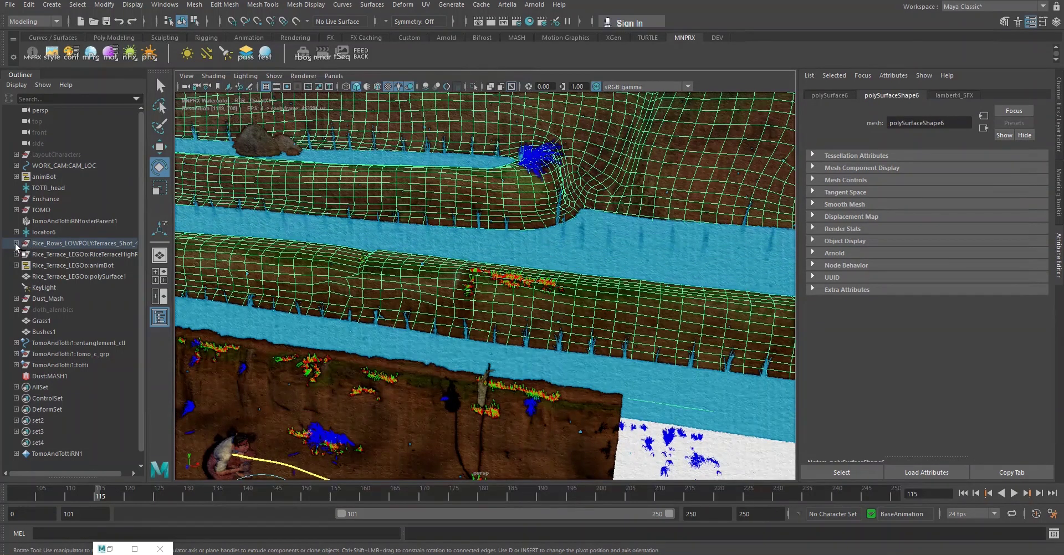
{"action": "left_click", "coordinate": [46, 245]}
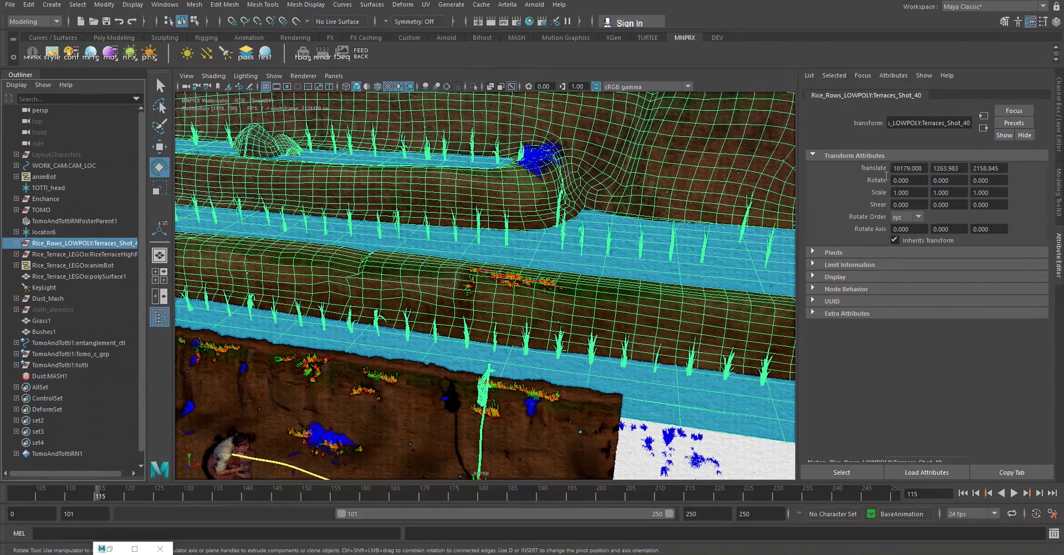
{"action": "left_click", "coordinate": [624, 302]}
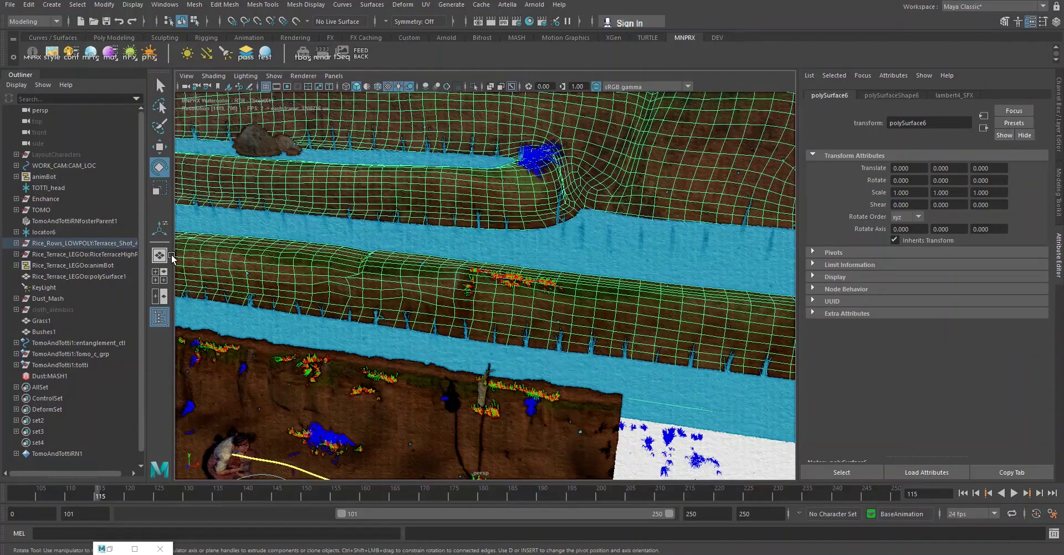
{"action": "left_click", "coordinate": [51, 246]}
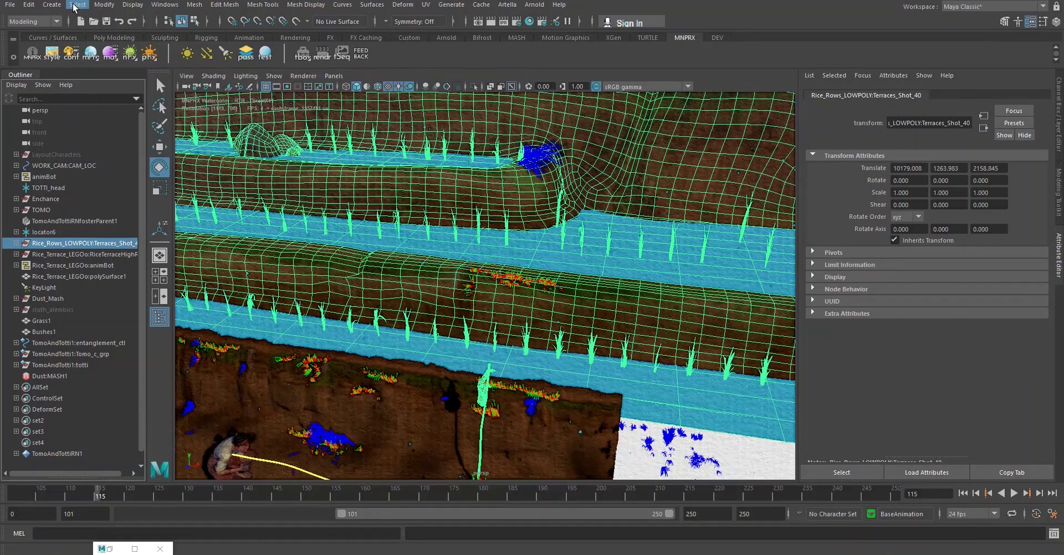
{"action": "left_click", "coordinate": [105, 5]}
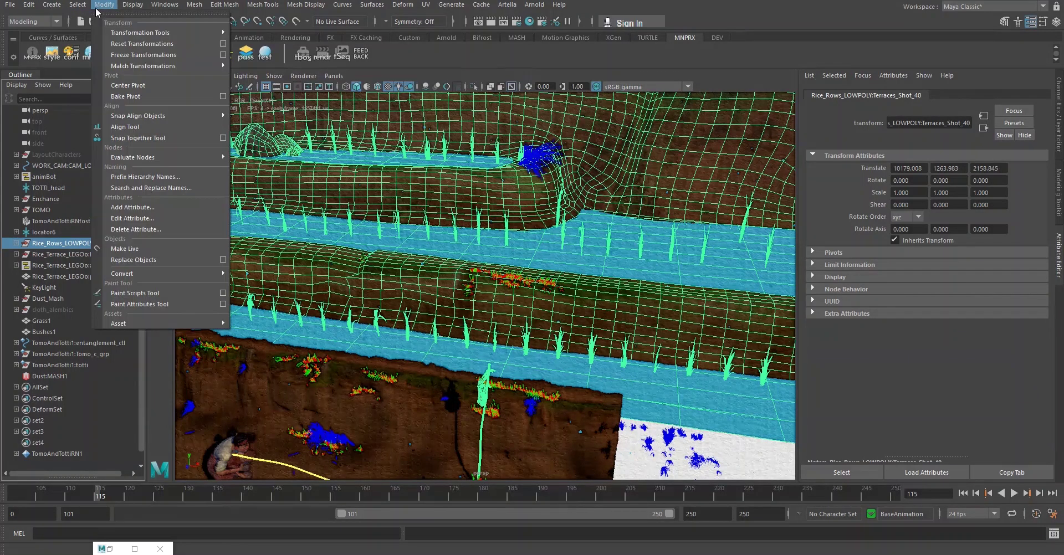
{"action": "left_click", "coordinate": [143, 55]}
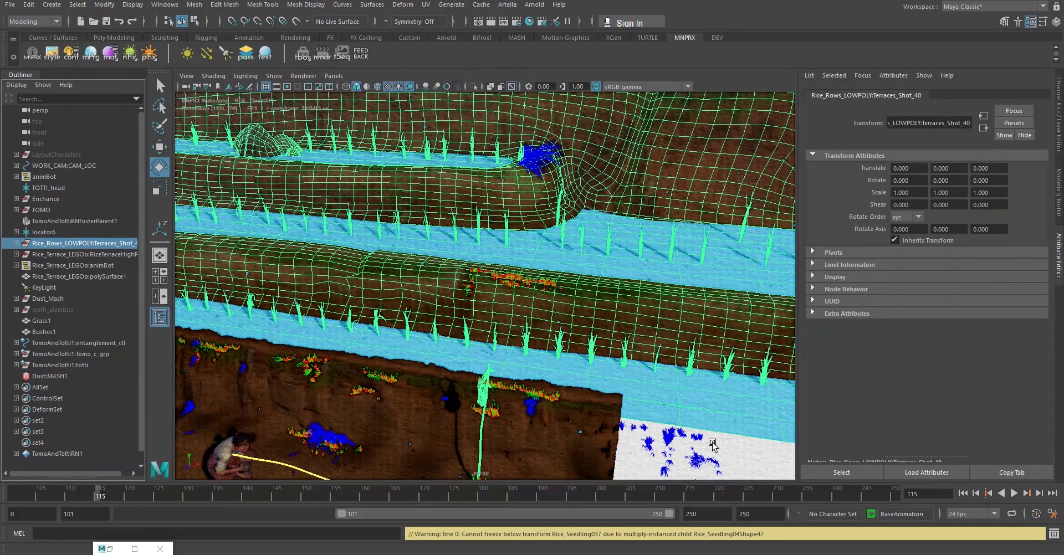
- Deselect the terraces and inspect the shadows the rice seedlings cast on the water surfaces across all rows
{"action": "left_click", "coordinate": [742, 457]}
{"action": "left_click_drag", "start_coordinate": [451, 292], "coordinate": [476, 275], "text": "alt"}
{"action": "middle_click_drag", "start_coordinate": [446, 232], "coordinate": [599, 380], "text": "alt"}
{"action": "scroll", "coordinate": [565, 356], "scroll_direction": "up", "scroll_amount": 3}
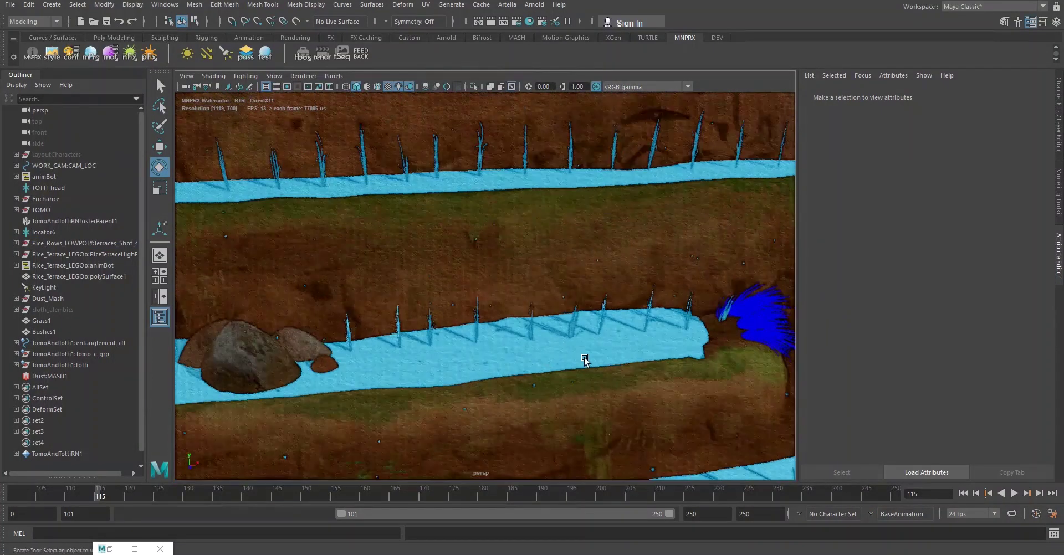
{"action": "mouse_move", "coordinate": [566, 357]}
{"action": "left_mouse_down", "text": "alt"}
{"action": "mouse_move", "coordinate": [465, 353]}
{"action": "mouse_move", "coordinate": [527, 352]}
{"action": "mouse_move", "coordinate": [527, 339]}
{"action": "mouse_move", "coordinate": [555, 353]}
{"action": "mouse_move", "coordinate": [553, 340]}
{"action": "left_mouse_up", "text": "alt"}
{"action": "middle_click_drag", "start_coordinate": [553, 340], "coordinate": [593, 334], "text": "alt"}
{"action": "scroll", "coordinate": [594, 334], "scroll_direction": "down", "scroll_amount": 5}
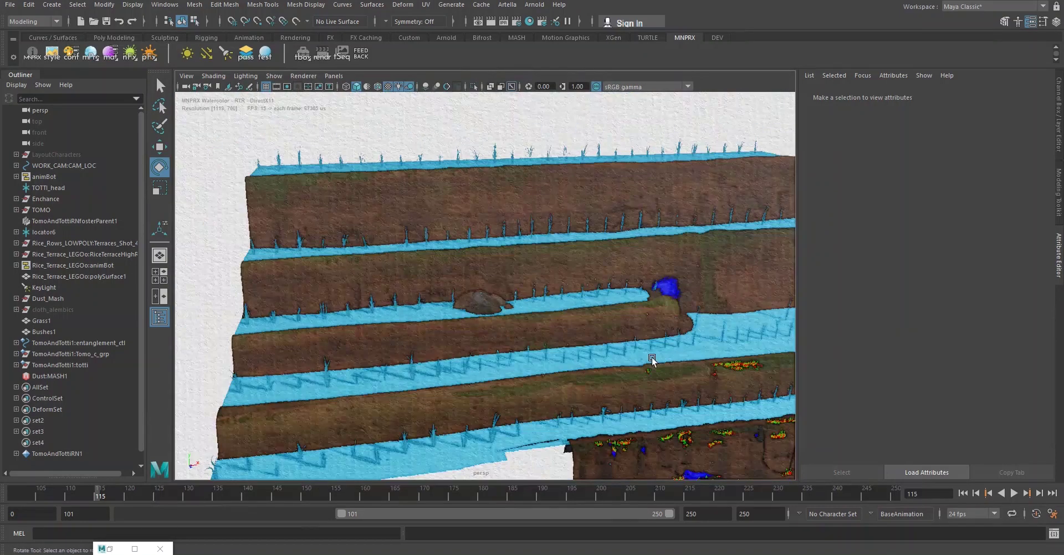
{"action": "left_click_drag", "start_coordinate": [534, 316], "coordinate": [469, 284], "text": "alt"}
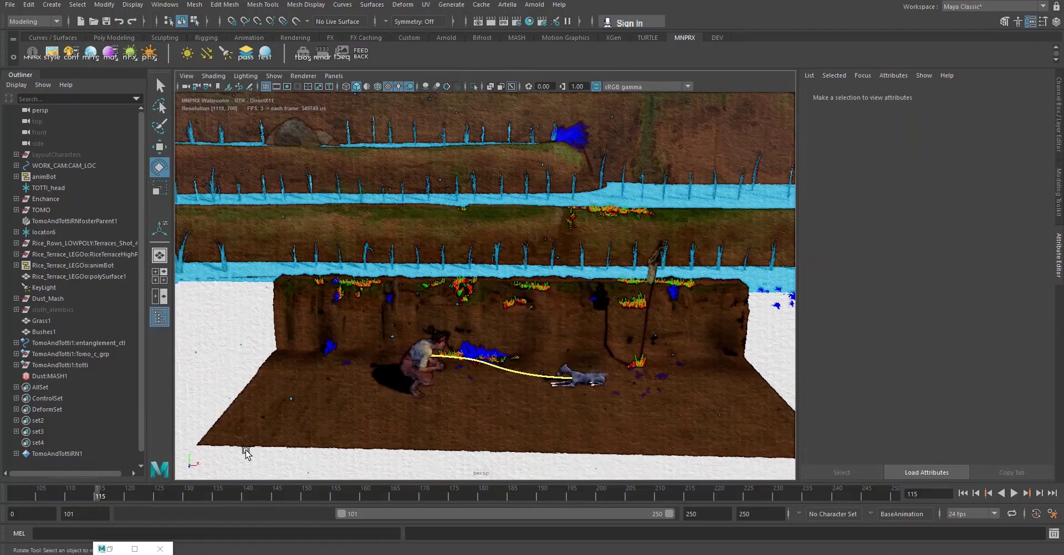
- Open the reference frame in Photos and compare its shadow direction with the character and ground in the Maya scene
{"action": "left_click", "coordinate": [128, 554]}
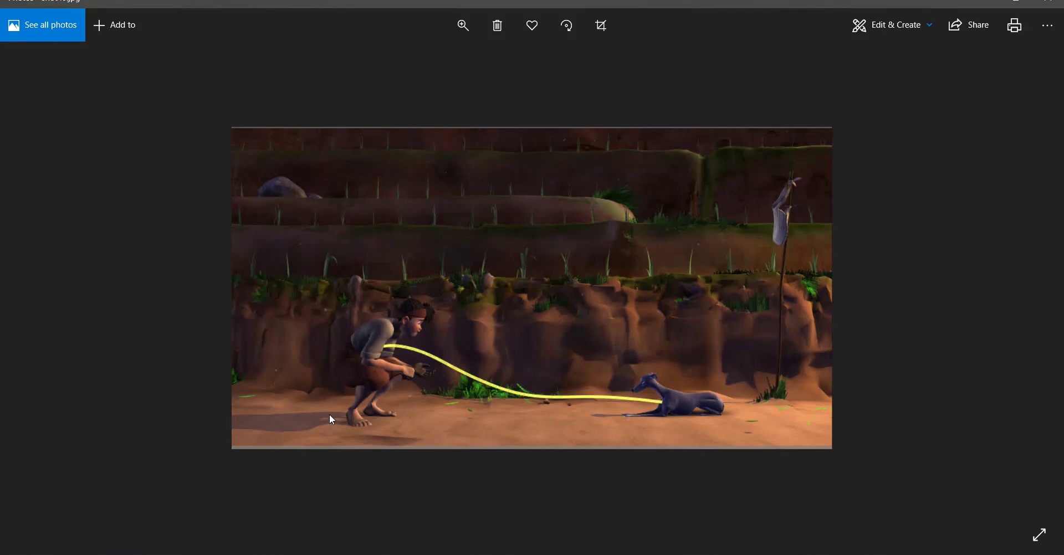
{"action": "key", "text": "alt+Tab"}
{"action": "key", "text": "alt+Tab"}
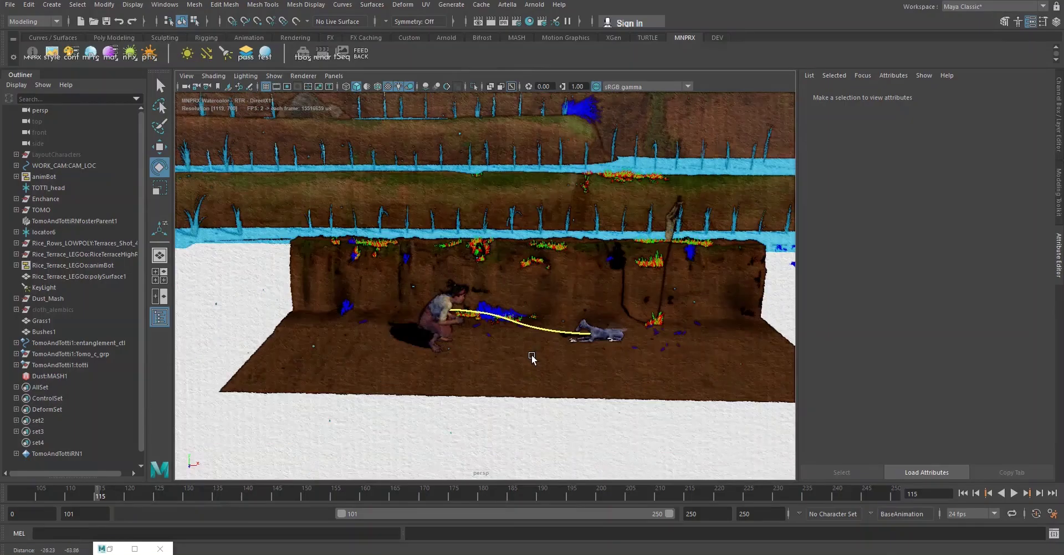
{"action": "scroll", "coordinate": [532, 358], "scroll_direction": "up", "scroll_amount": 5}
{"action": "mouse_move", "coordinate": [532, 358]}
{"action": "left_mouse_down", "text": "alt"}
{"action": "mouse_move", "coordinate": [482, 359]}
{"action": "mouse_move", "coordinate": [516, 362]}
{"action": "left_mouse_up", "text": "alt"}
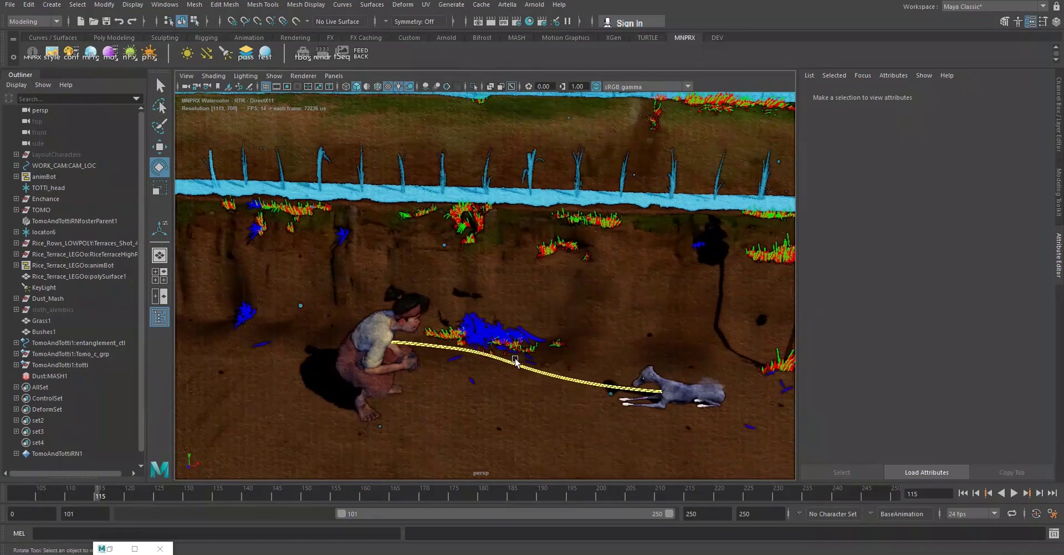
{"action": "scroll", "coordinate": [515, 359], "scroll_direction": "down", "scroll_amount": 5}
{"action": "middle_click_drag", "start_coordinate": [622, 358], "coordinate": [560, 384], "text": "alt"}
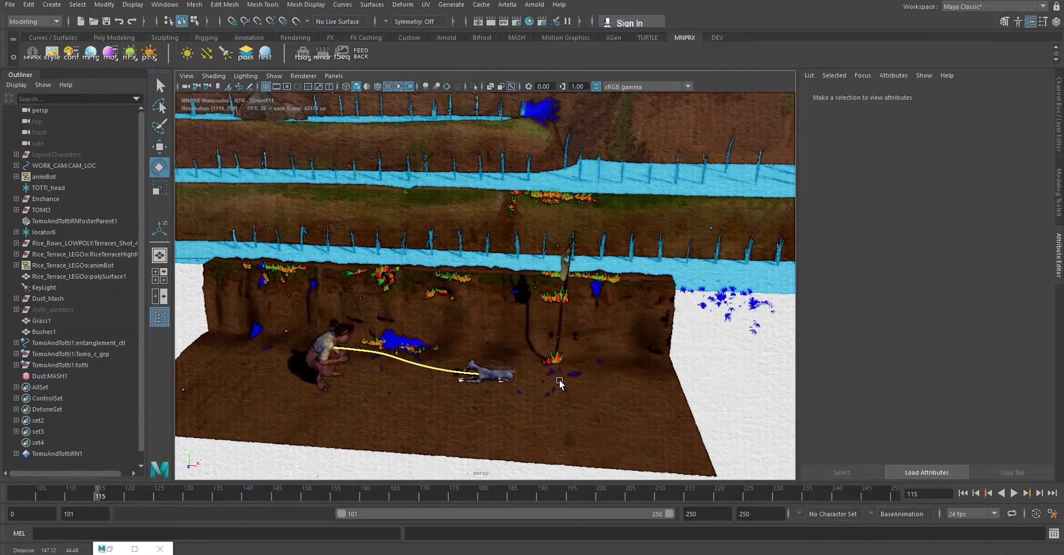
- Look through KeyLight and swing it to a new side angle, centring the terraces and ground within its cone circle
{"action": "left_click", "coordinate": [45, 288]}
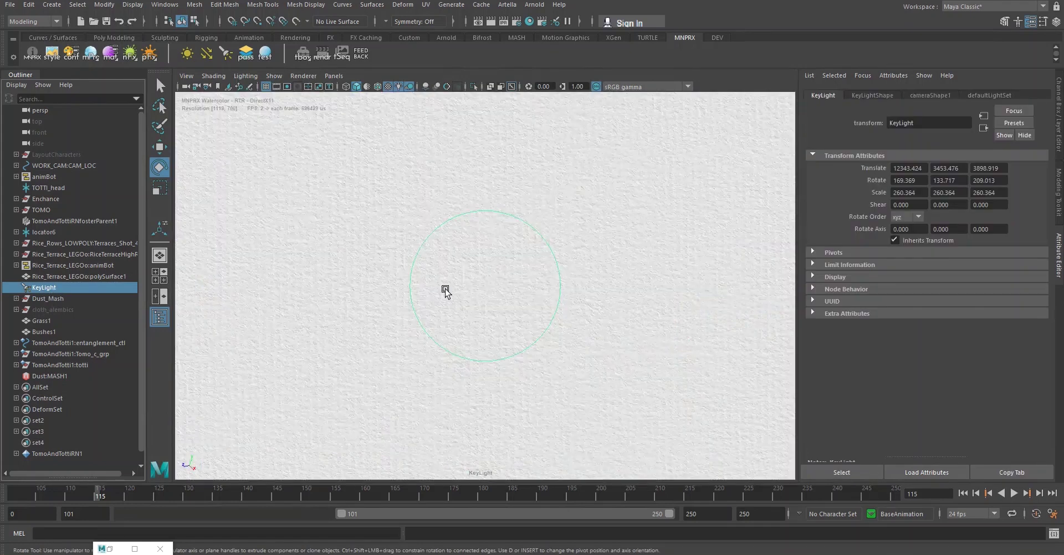
{"action": "left_click", "coordinate": [446, 291]}
{"action": "left_click_drag", "start_coordinate": [542, 337], "coordinate": [506, 323], "text": "alt"}
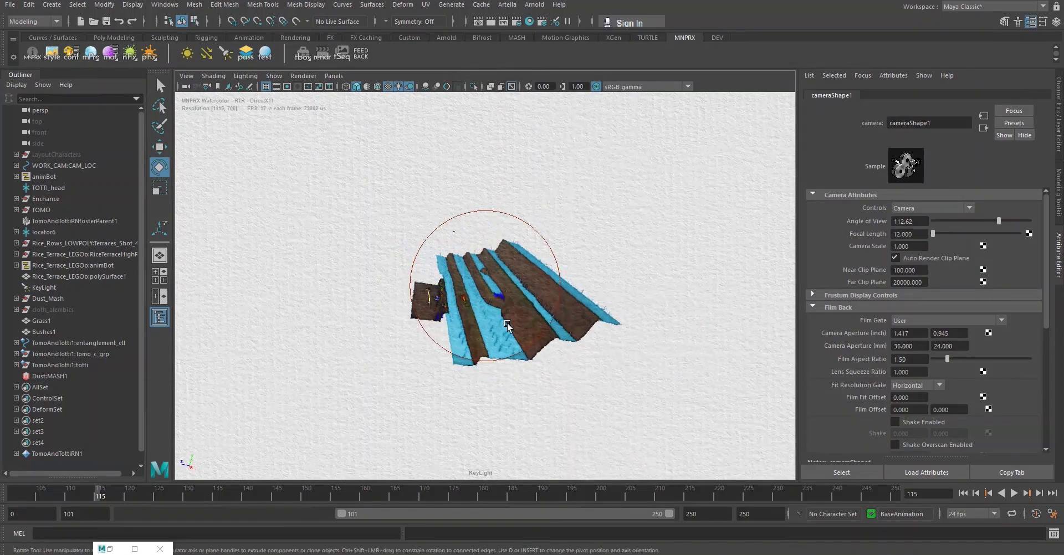
{"action": "middle_click_drag", "start_coordinate": [507, 323], "coordinate": [504, 319], "text": "alt"}
{"action": "mouse_move", "coordinate": [504, 321]}
{"action": "right_mouse_down", "text": "alt"}
{"action": "mouse_move", "coordinate": [525, 322]}
{"action": "mouse_move", "coordinate": [494, 325]}
{"action": "right_mouse_up", "text": "alt"}
{"action": "middle_click_drag", "start_coordinate": [495, 324], "coordinate": [463, 327], "text": "alt"}
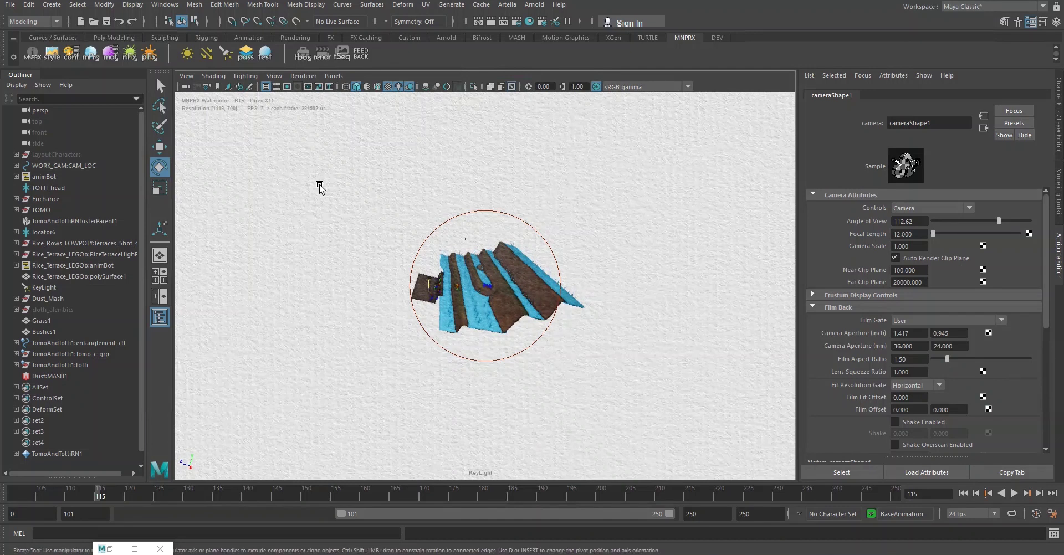
- Return to the persp camera and compare the character's and animal's ground shadows with the reference frame in Photos
{"action": "left_click", "coordinate": [39, 110]}
{"action": "middle_click_drag", "start_coordinate": [44, 109], "coordinate": [431, 158]}
{"action": "left_click_drag", "start_coordinate": [357, 320], "coordinate": [517, 290], "text": "alt"}
{"action": "scroll", "coordinate": [412, 286], "scroll_direction": "up", "scroll_amount": 5}
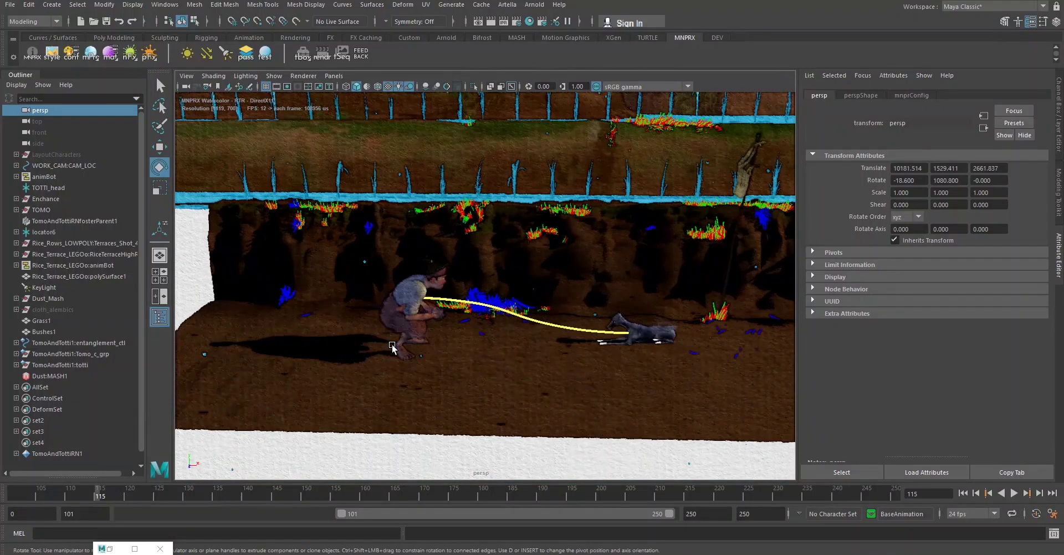
{"action": "key", "text": "alt+Tab"}
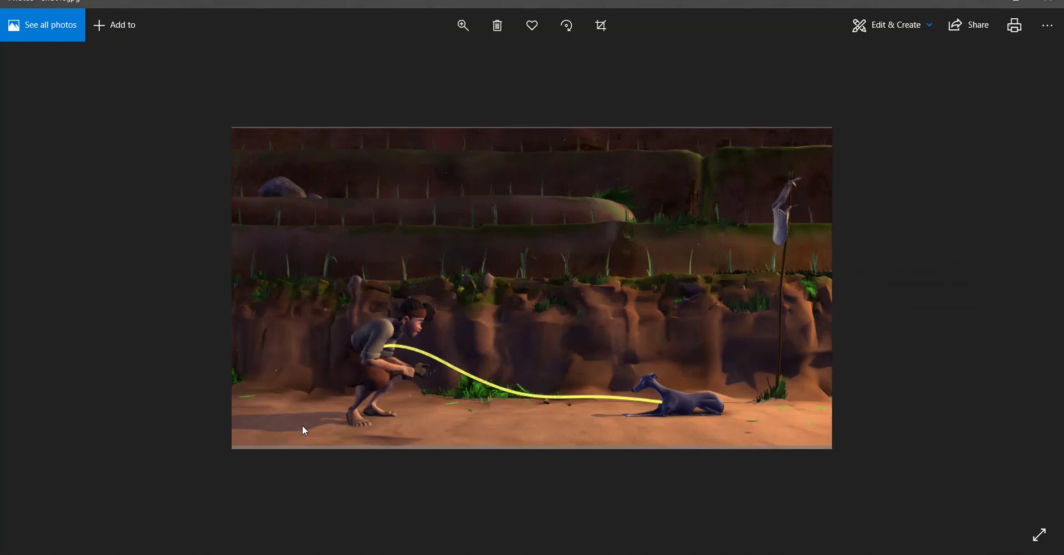
{"action": "key", "text": "alt+Tab"}
{"action": "left_click_drag", "start_coordinate": [396, 393], "coordinate": [398, 388], "text": "alt"}
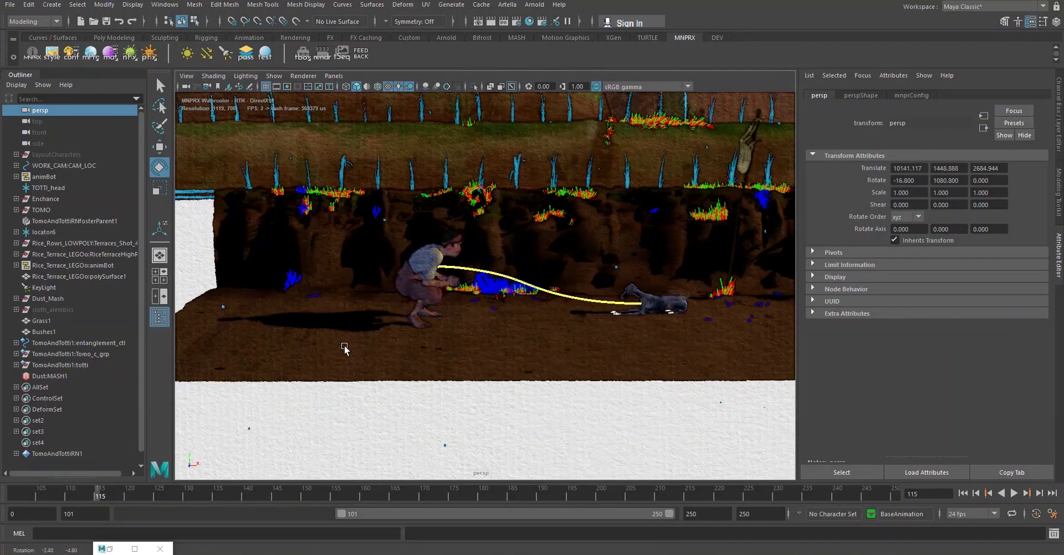
- Expand the WORK_CAM:CAM_LOC hierarchy and look through the WORK_CAM:WORK_CAM camera in the viewport
{"action": "left_click", "coordinate": [16, 166]}
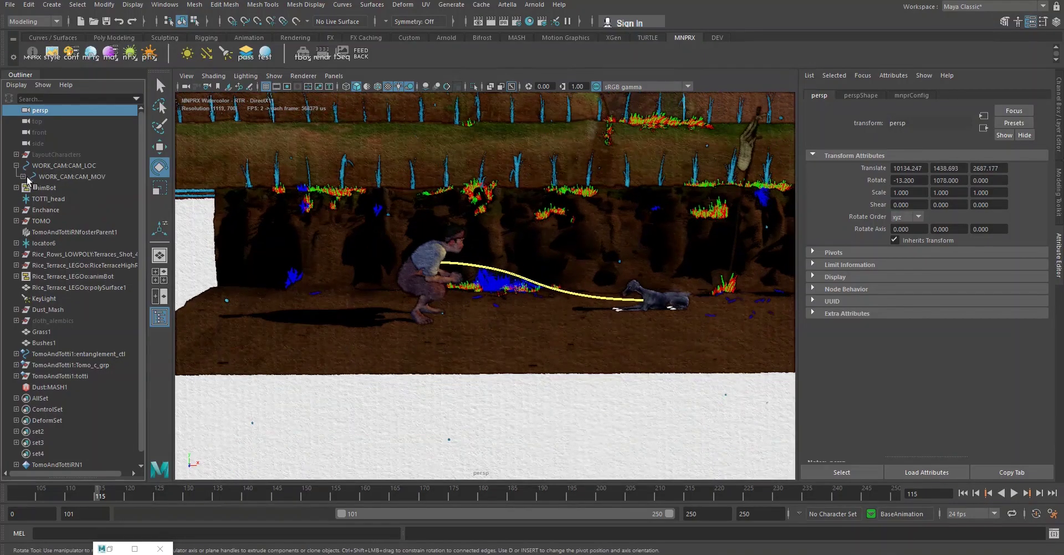
{"action": "left_click", "coordinate": [22, 177]}
{"action": "left_click", "coordinate": [31, 189]}
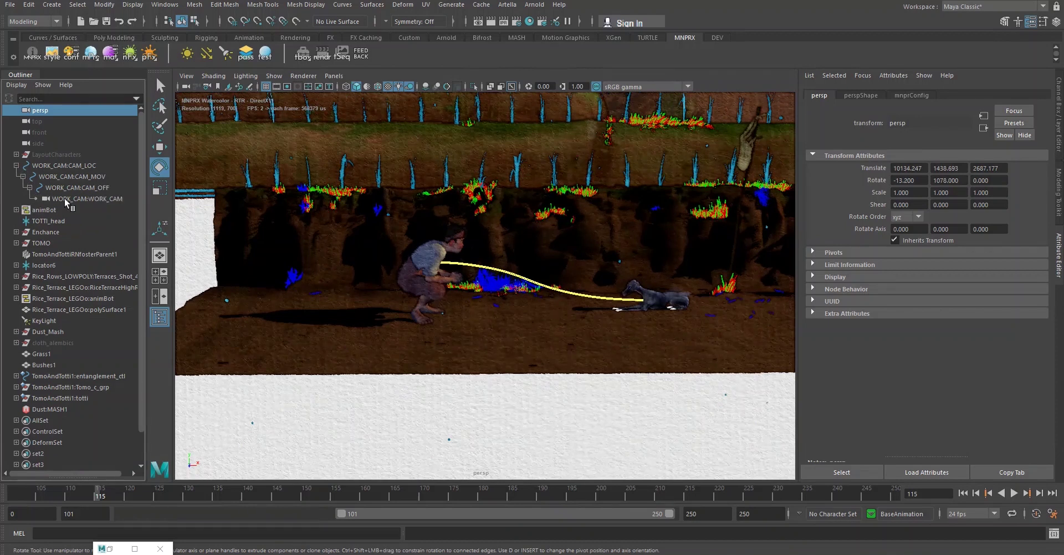
{"action": "left_click", "coordinate": [80, 201]}
{"action": "middle_click_drag", "start_coordinate": [358, 196], "coordinate": [442, 244]}
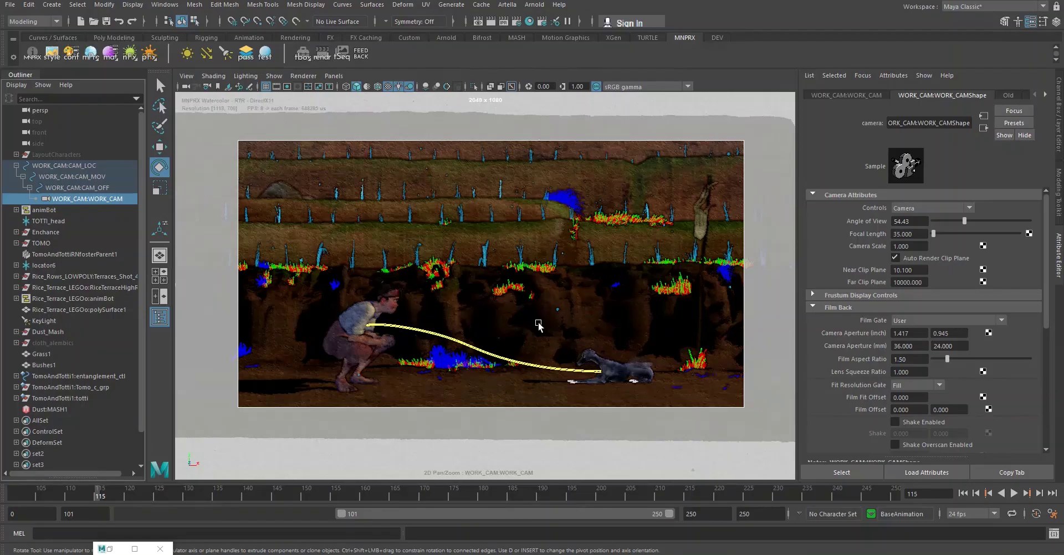
- Compare the WORK_CAM framing with the reference frame in Photos and look through the following two concept paintings
{"action": "key", "text": "alt+Tab"}
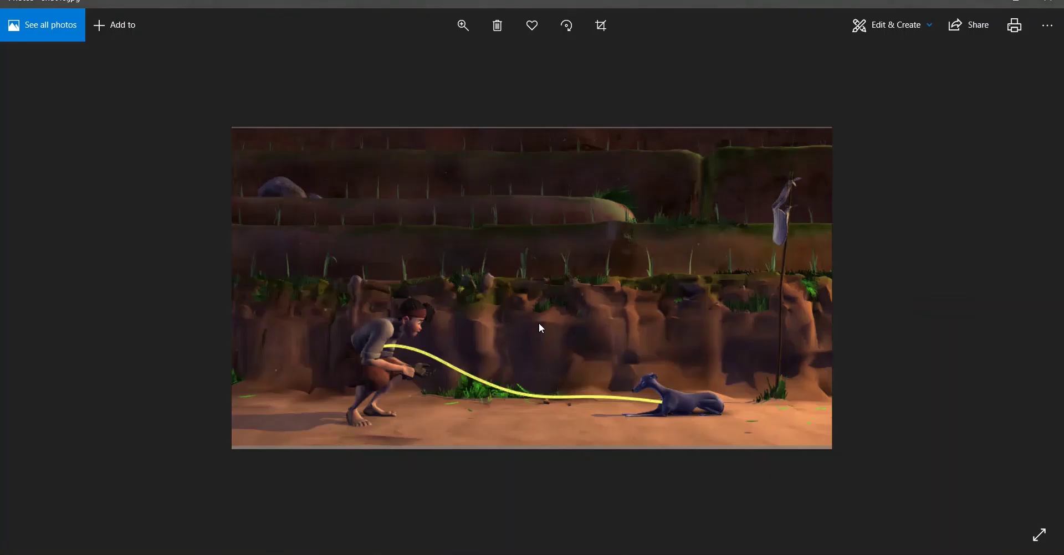
{"action": "key", "text": "alt+Tab"}
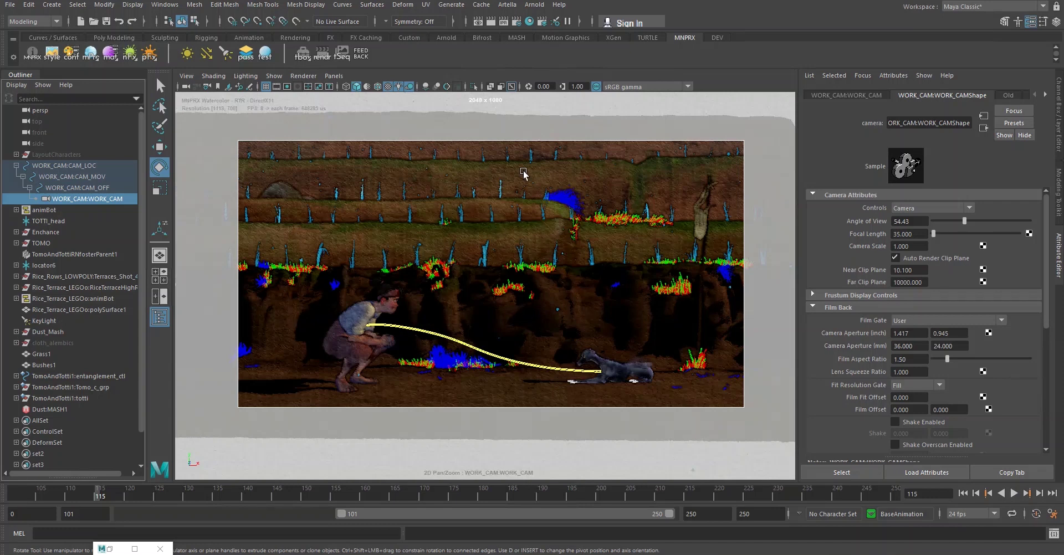
{"action": "key", "text": "alt+Tab"}
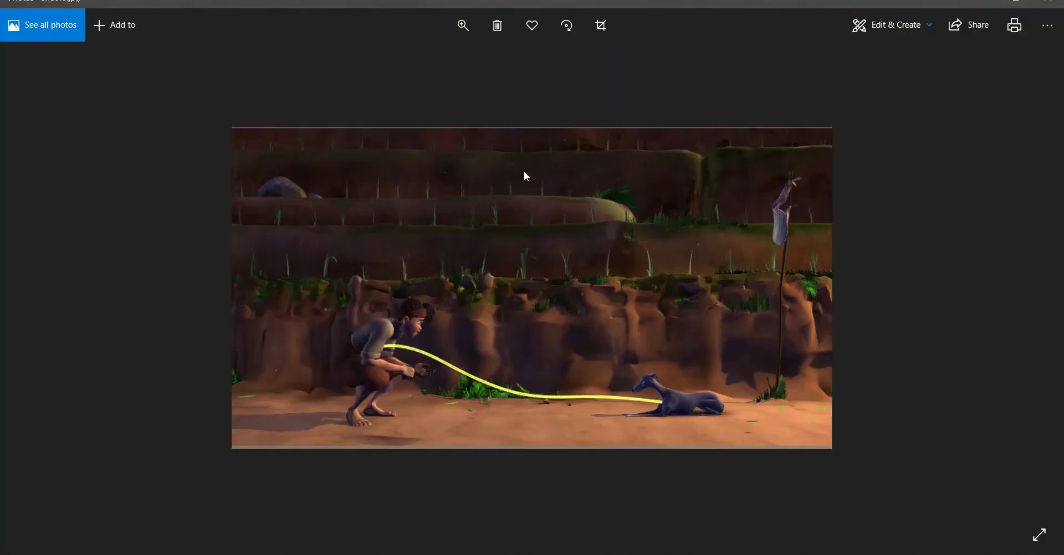
{"action": "key", "text": "Right"}
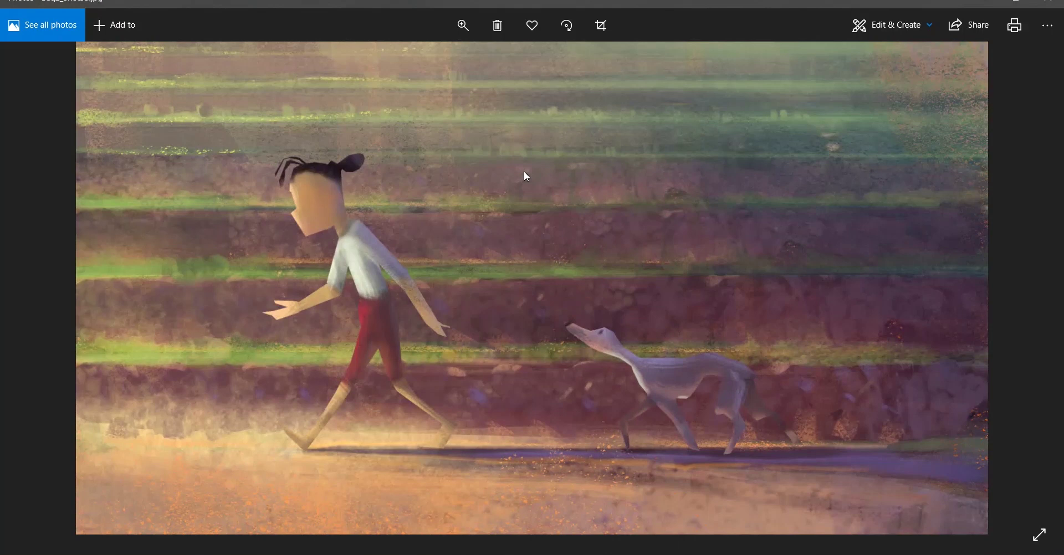
{"action": "key", "text": "Right"}
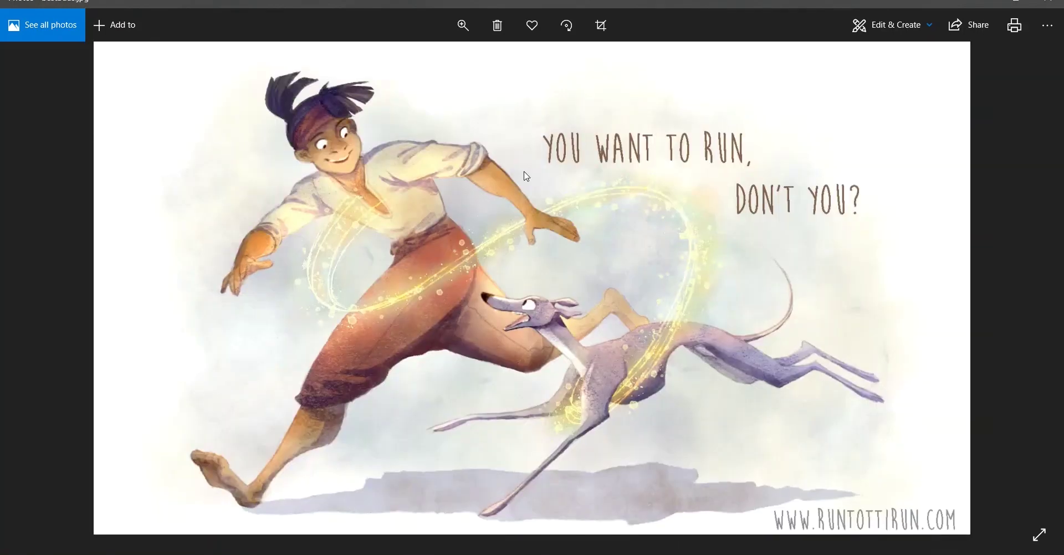